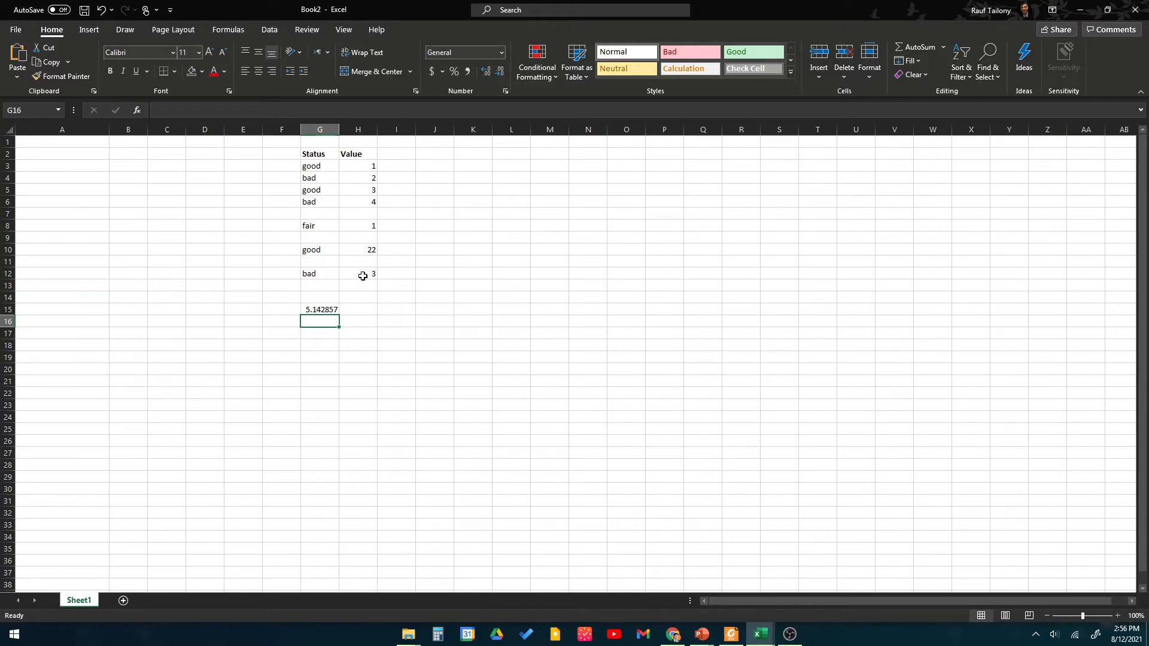
Enter a MAX formula in G16 to find the largest number in the value range H3:H12.
{"action": "type", "text": "=max"}
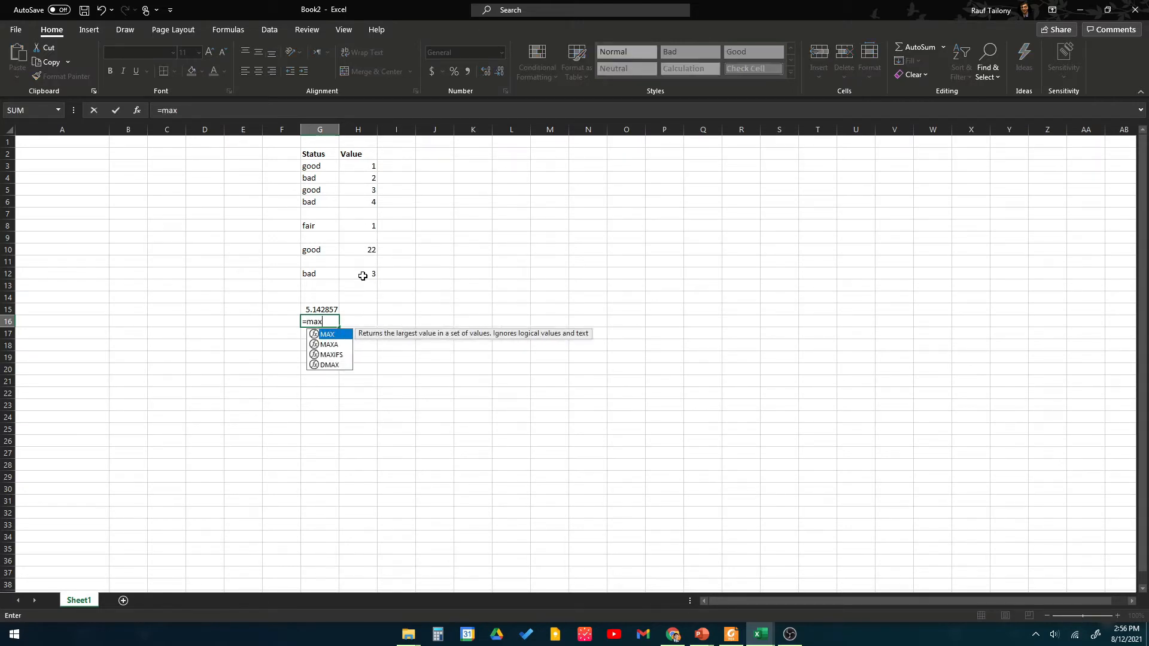
{"action": "type", "text": "("}
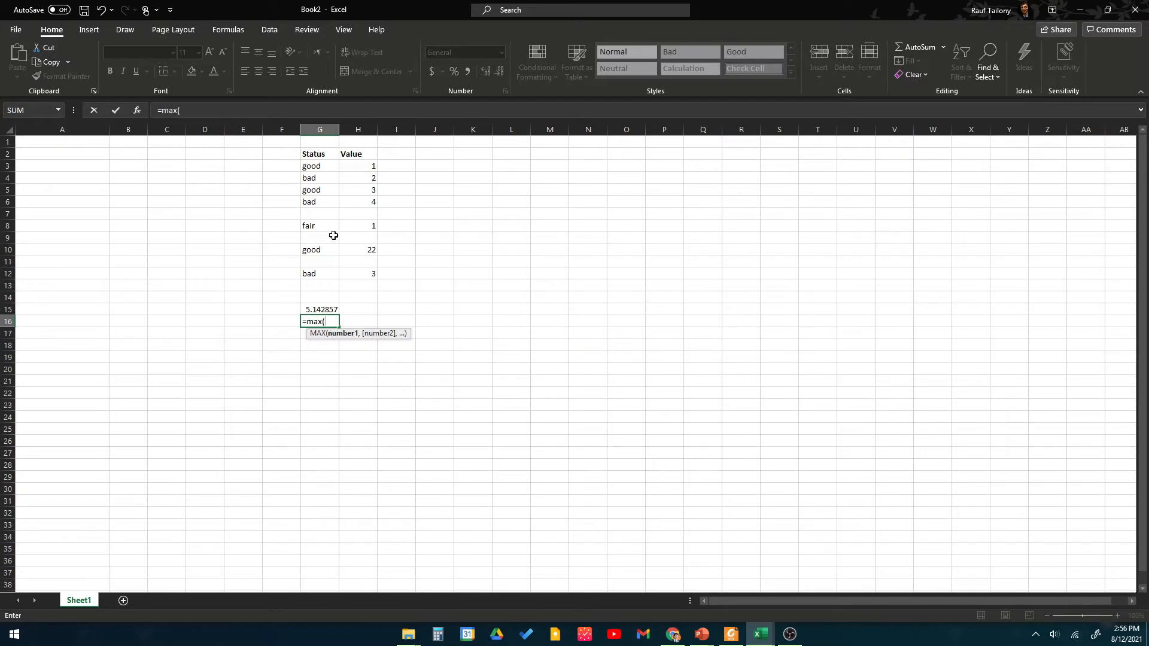
{"action": "left_click_drag", "start_coordinate": [375, 167], "coordinate": [369, 281]}
{"action": "type", "text": ")"}
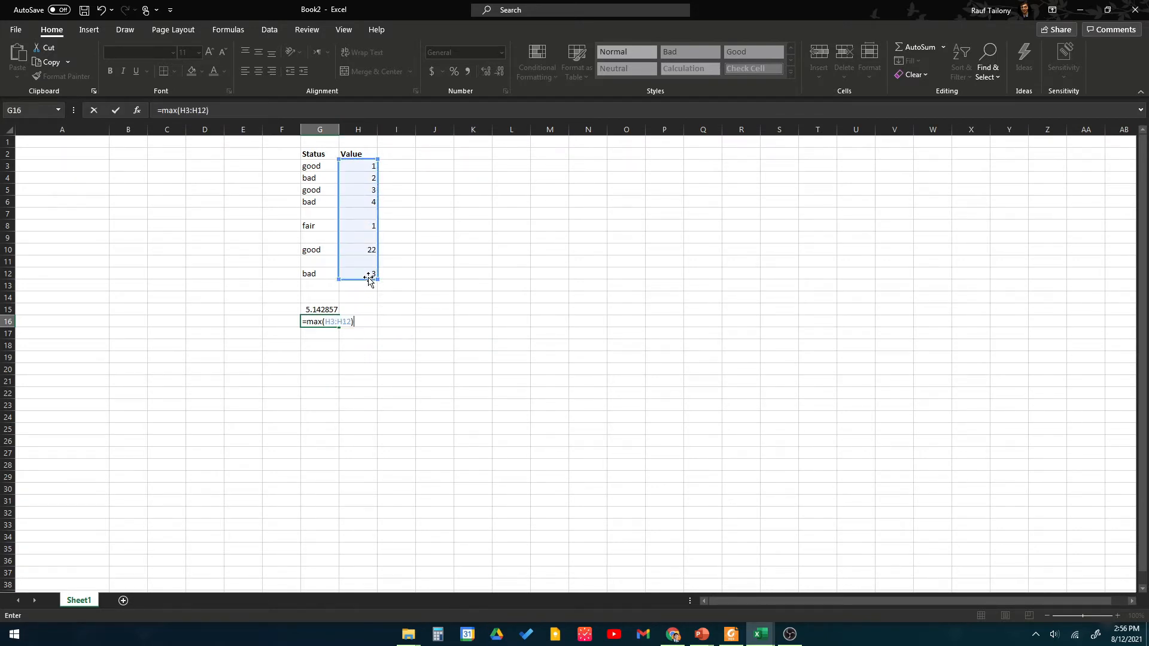
{"action": "key", "text": "Return"}
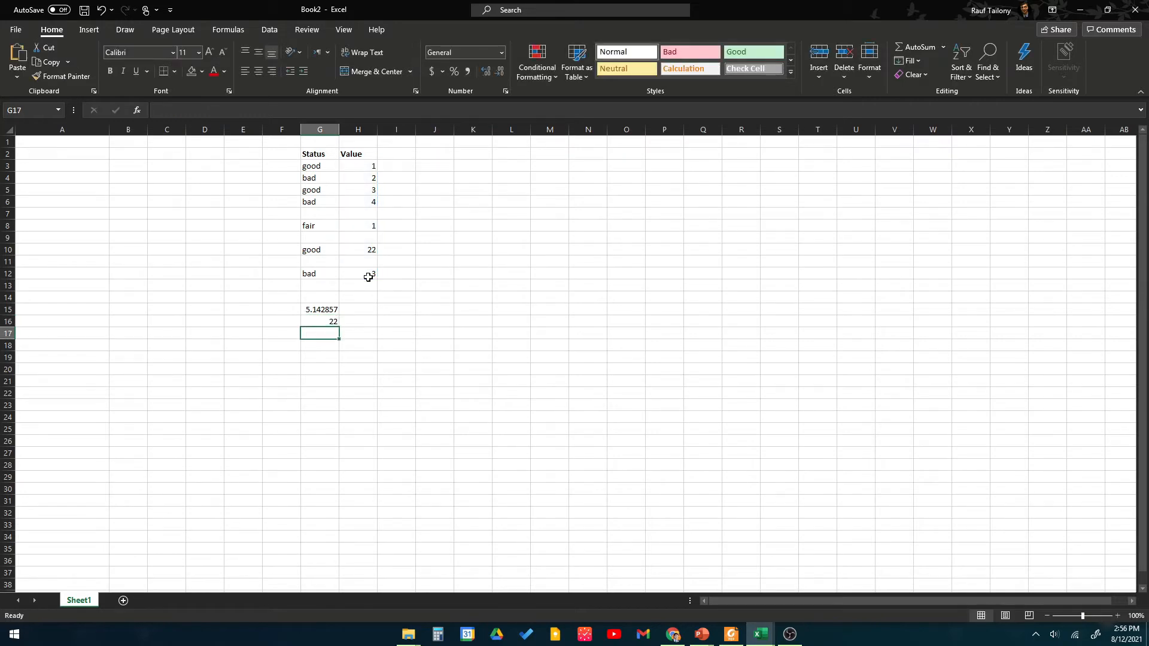
Enter a MIN formula in G17 to find the smallest number in the value range H3:H12.
{"action": "type", "text": "="}
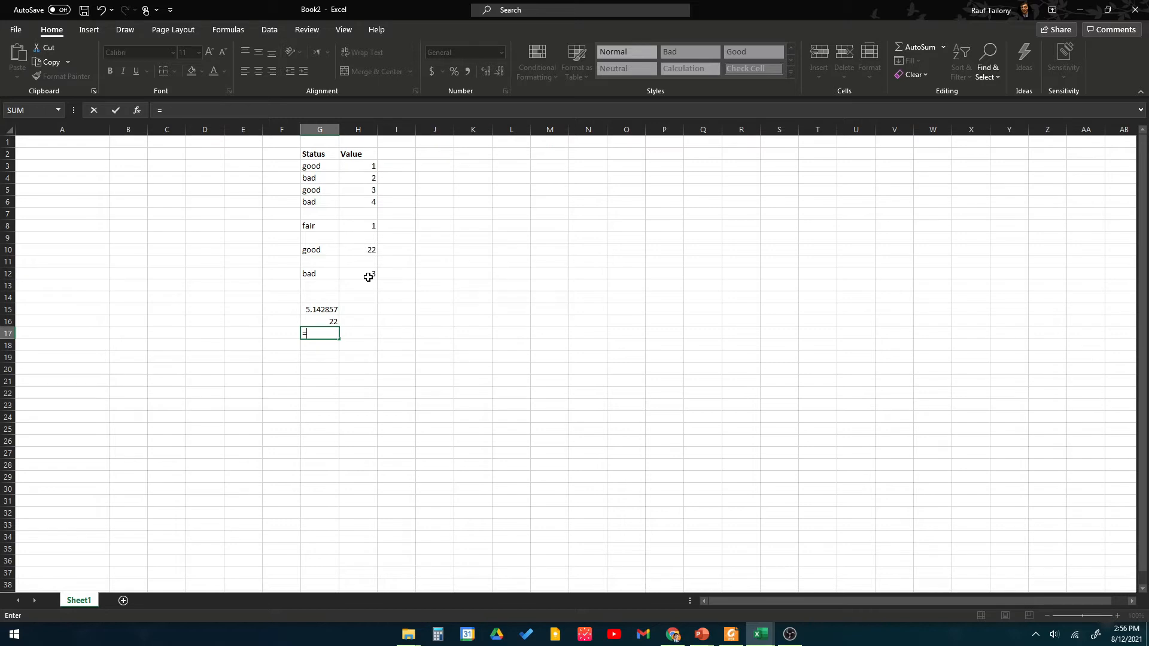
{"action": "type", "text": "min"}
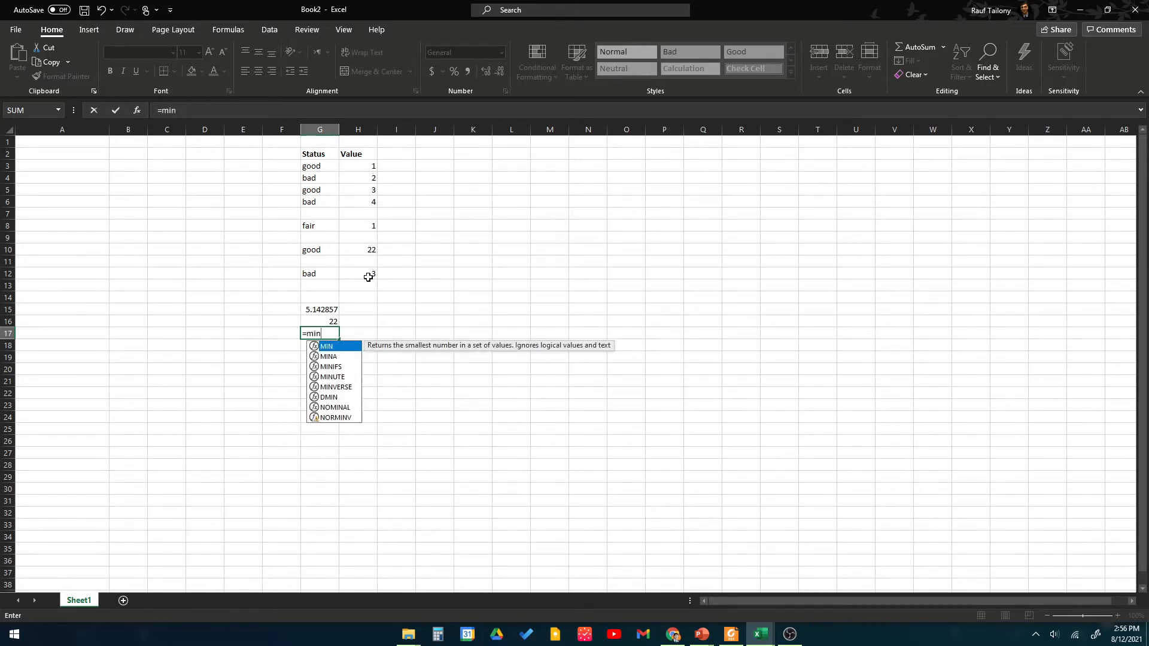
{"action": "type", "text": "("}
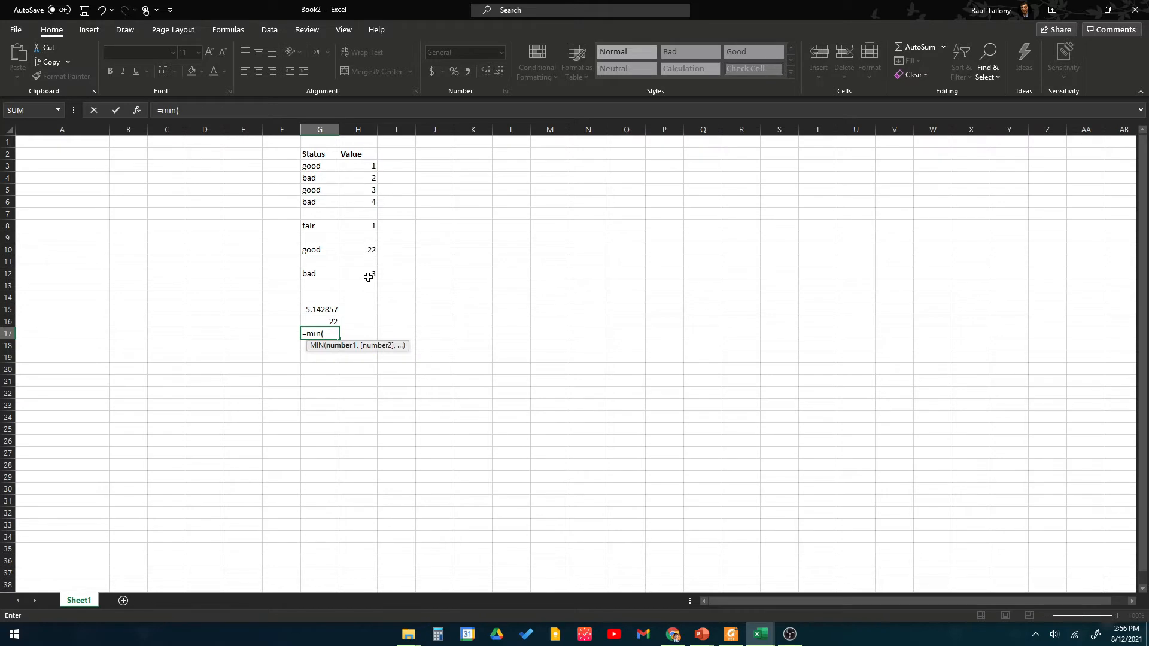
{"action": "left_click", "coordinate": [359, 167]}
{"action": "left_click_drag", "start_coordinate": [360, 174], "coordinate": [364, 276]}
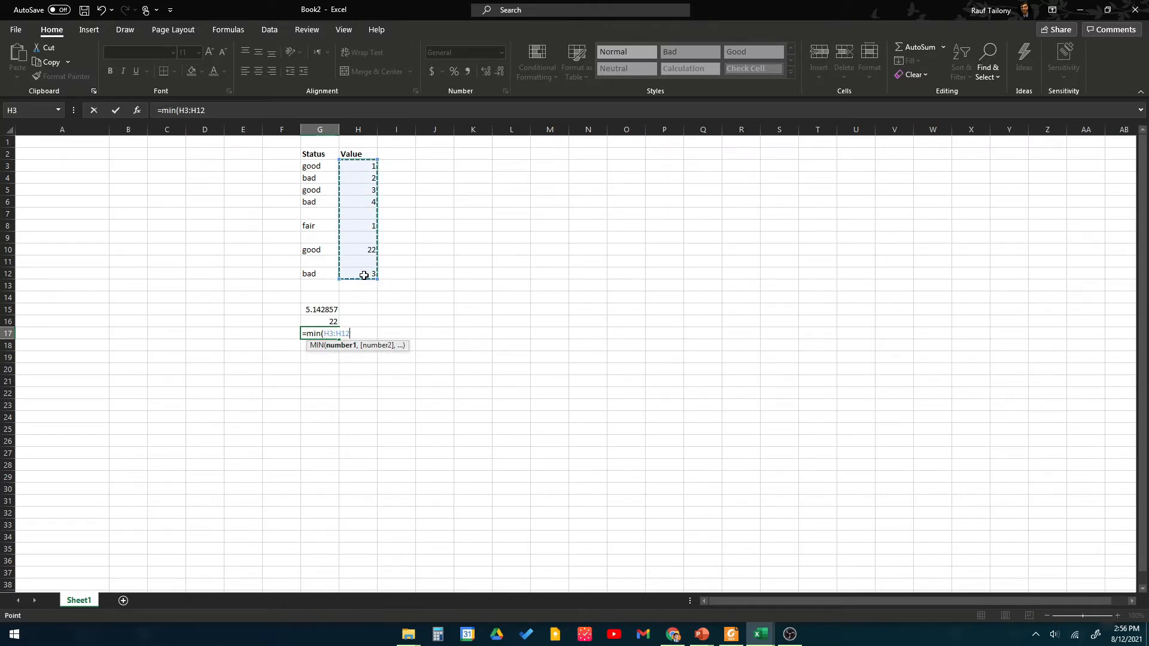
{"action": "type", "text": ")"}
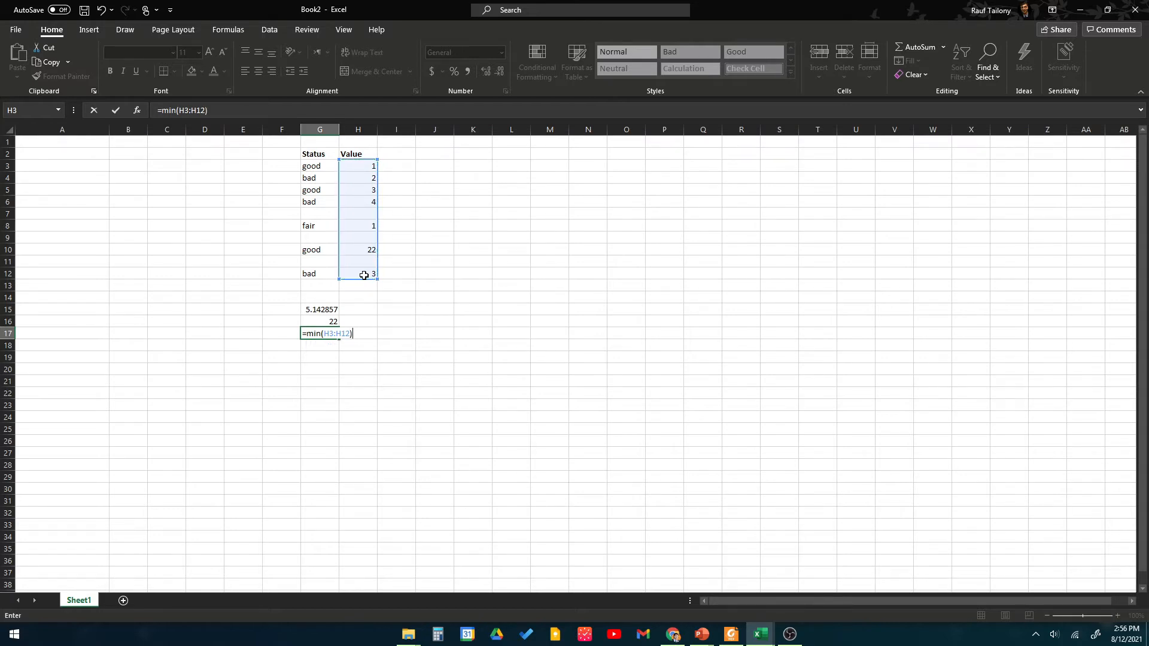
{"action": "key", "text": "Return"}
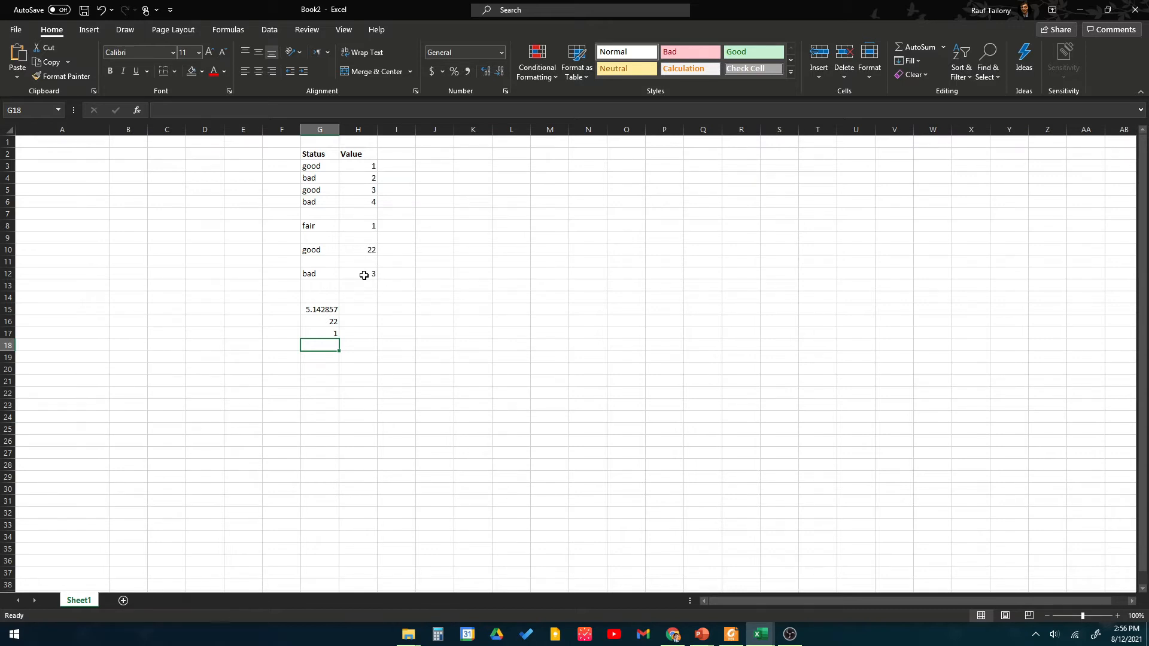
Enter a MEDIAN formula in G18 to find the middle number of the value range H3:H12.
{"action": "type", "text": "="}
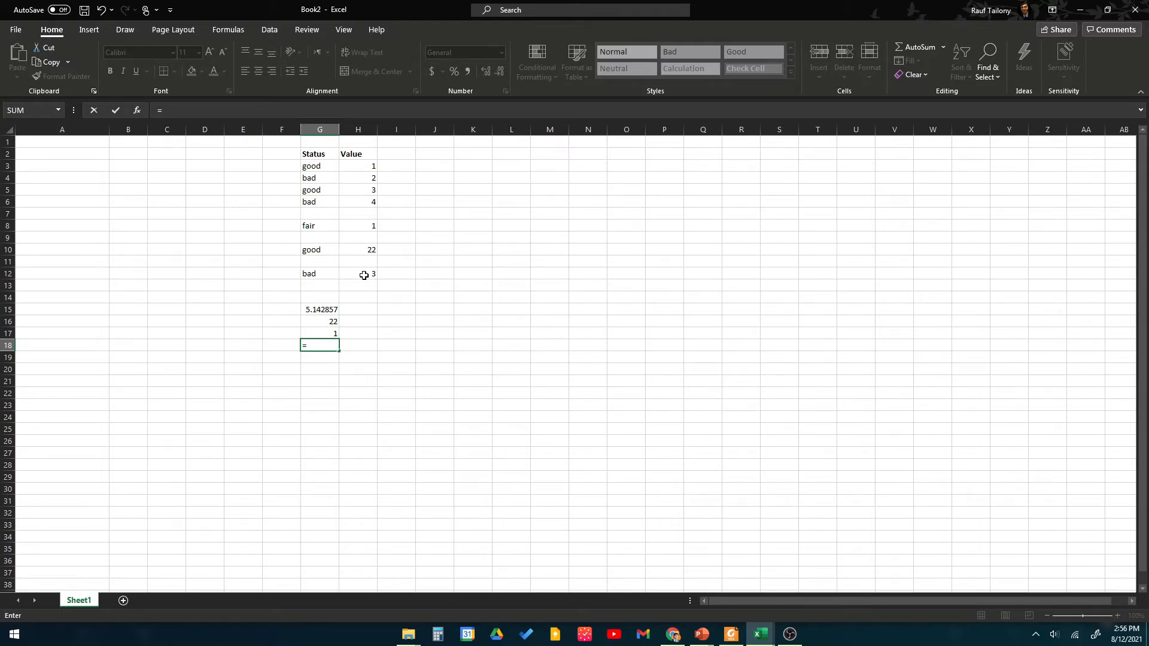
{"action": "type", "text": "med"}
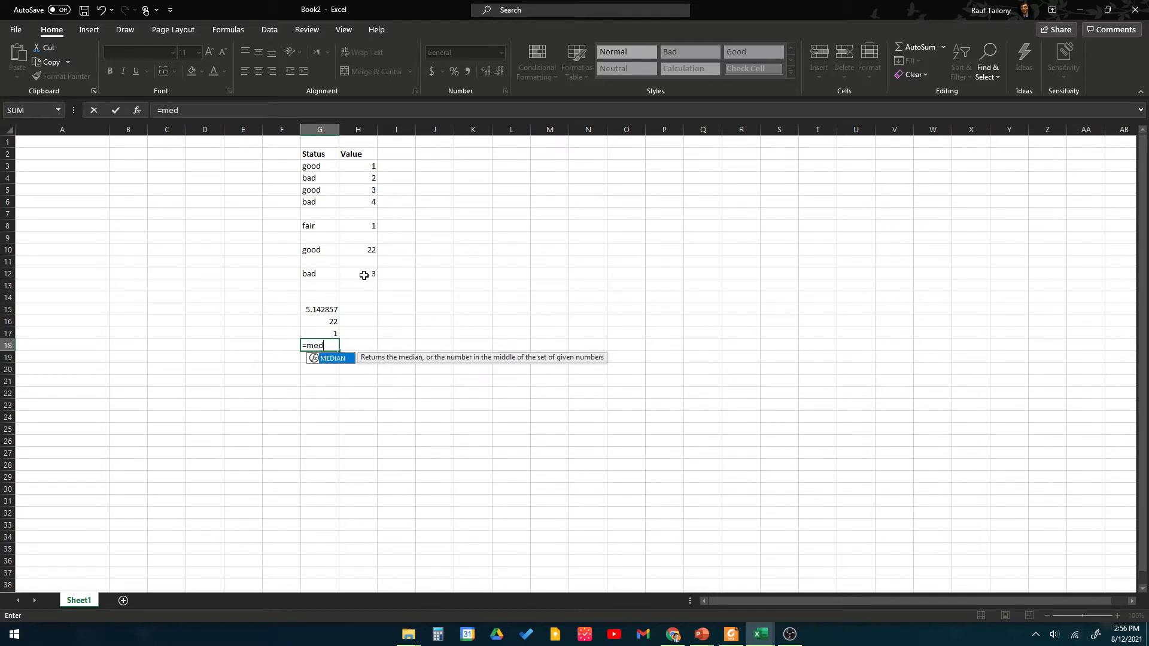
{"action": "type", "text": "ian("}
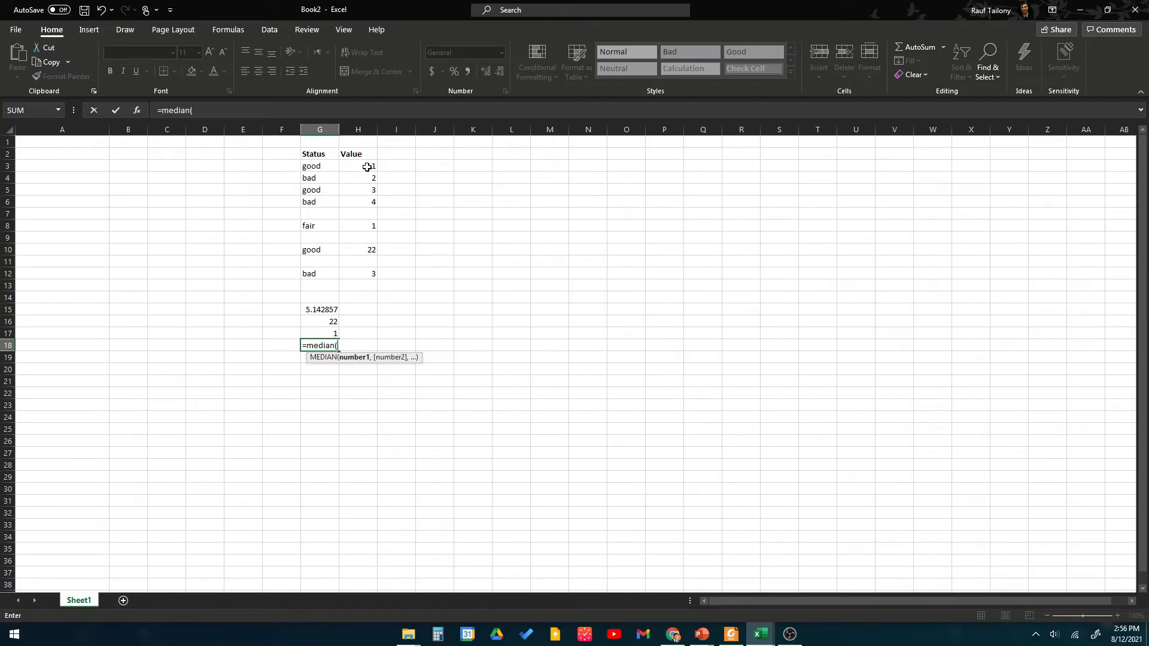
{"action": "left_click_drag", "start_coordinate": [367, 167], "coordinate": [344, 275]}
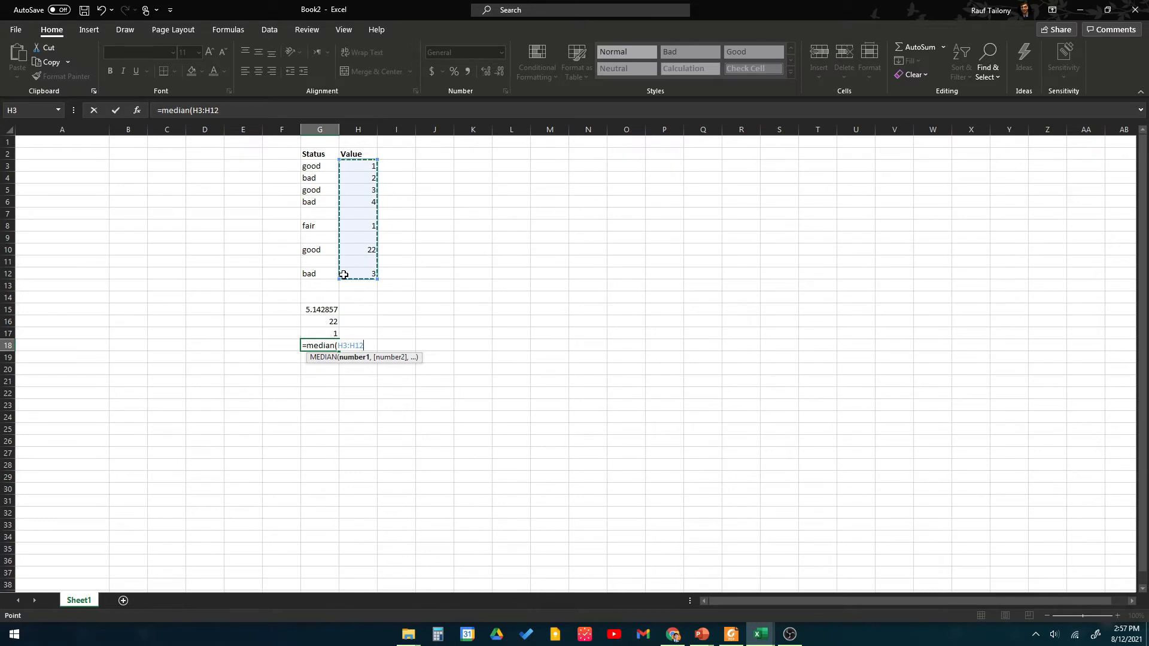
{"action": "type", "text": ")"}
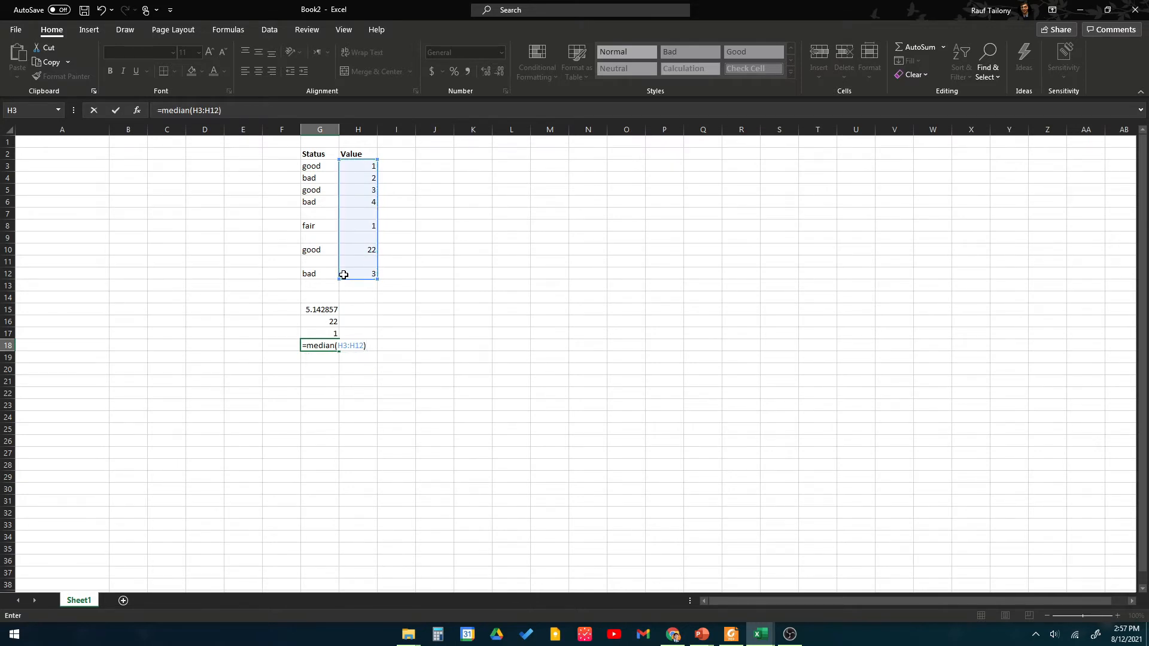
{"action": "key", "text": "Return"}
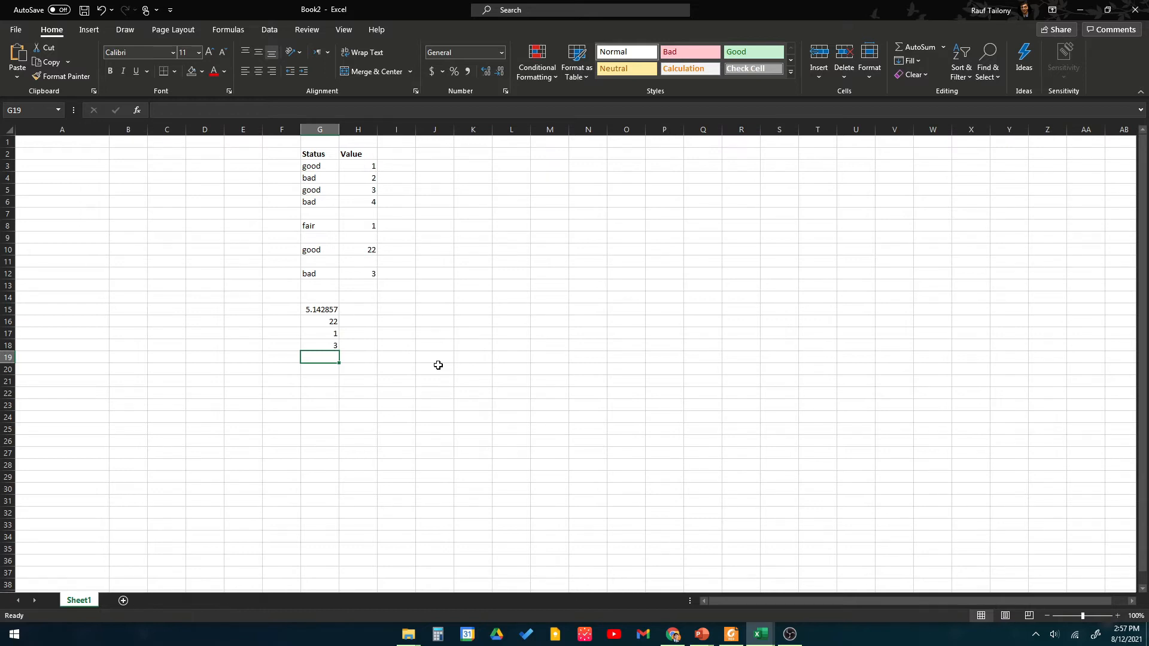
{"action": "key", "text": "Up"}
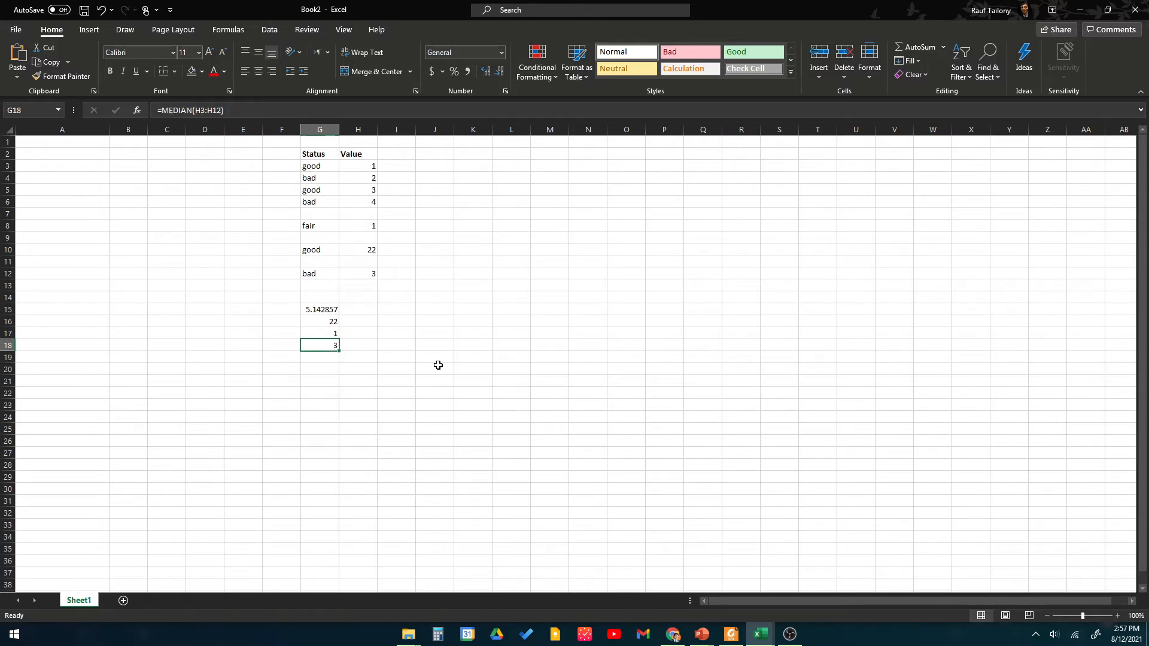
{"action": "key", "text": "Down"}
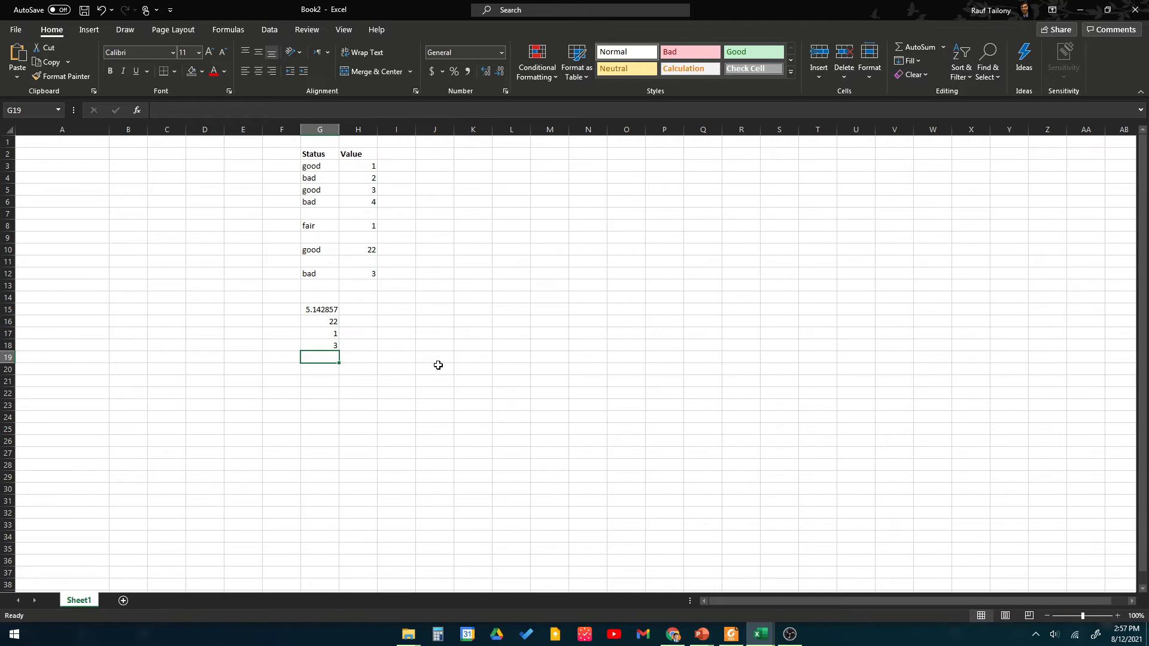
{"action": "key", "text": "Down"}
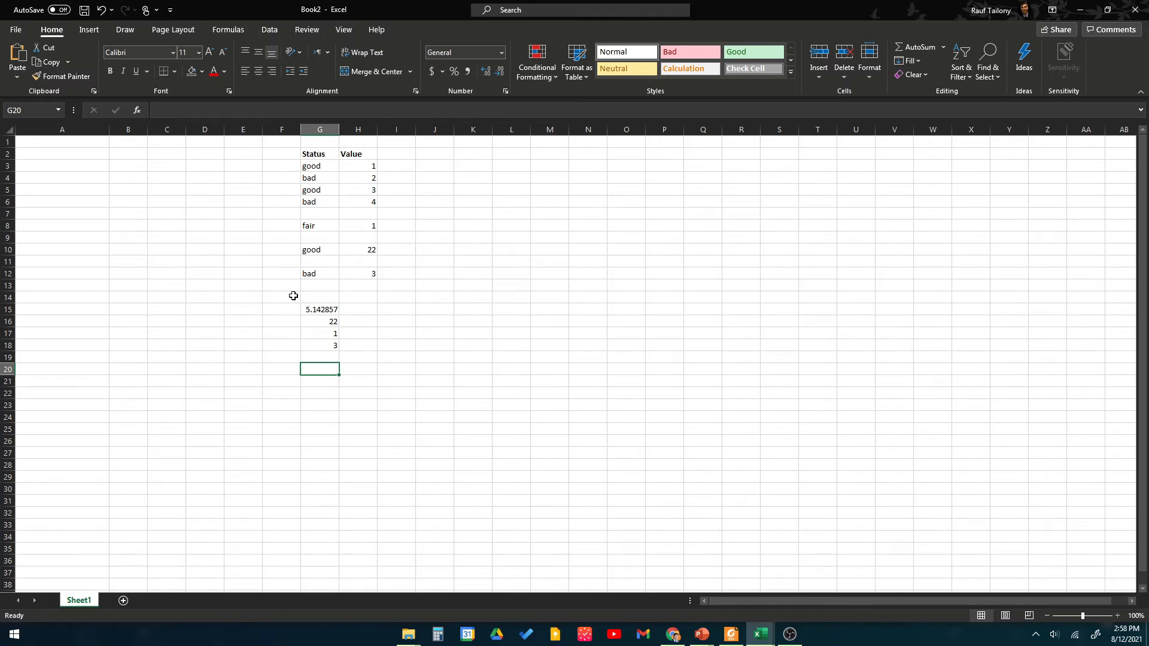
Clear the formula results below the Status and Value table, covering the range F14:H18.
{"action": "left_click_drag", "start_coordinate": [293, 295], "coordinate": [343, 343]}
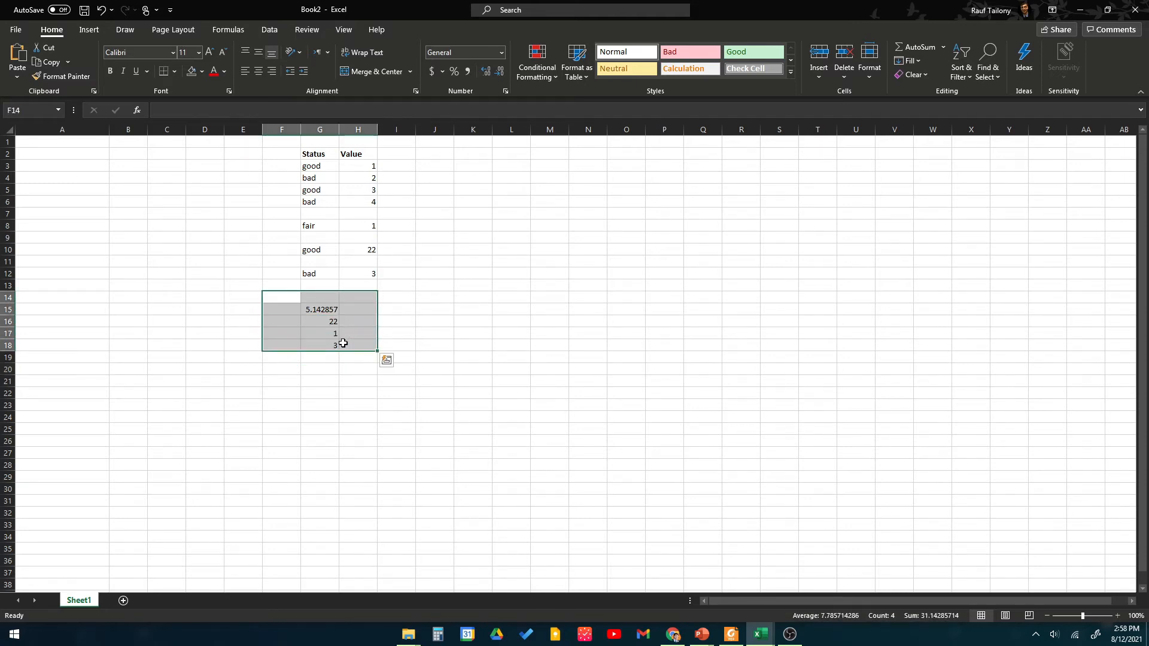
{"action": "key", "text": "Delete"}
{"action": "left_click", "coordinate": [412, 269]}
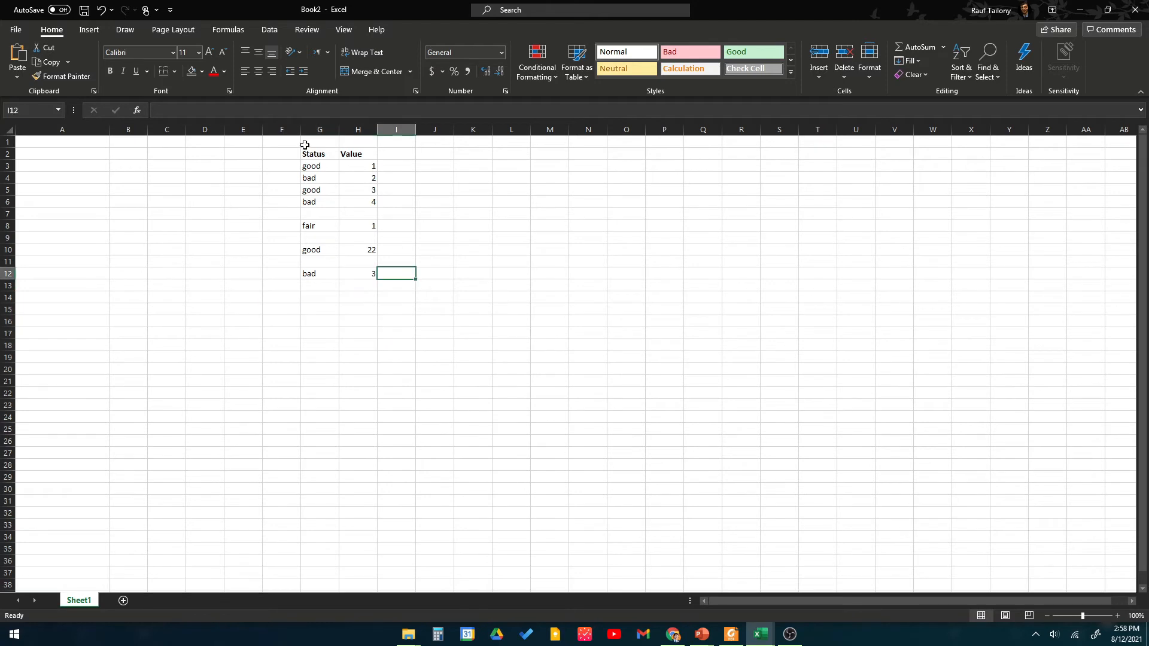
{"action": "left_click_drag", "start_coordinate": [308, 143], "coordinate": [400, 297]}
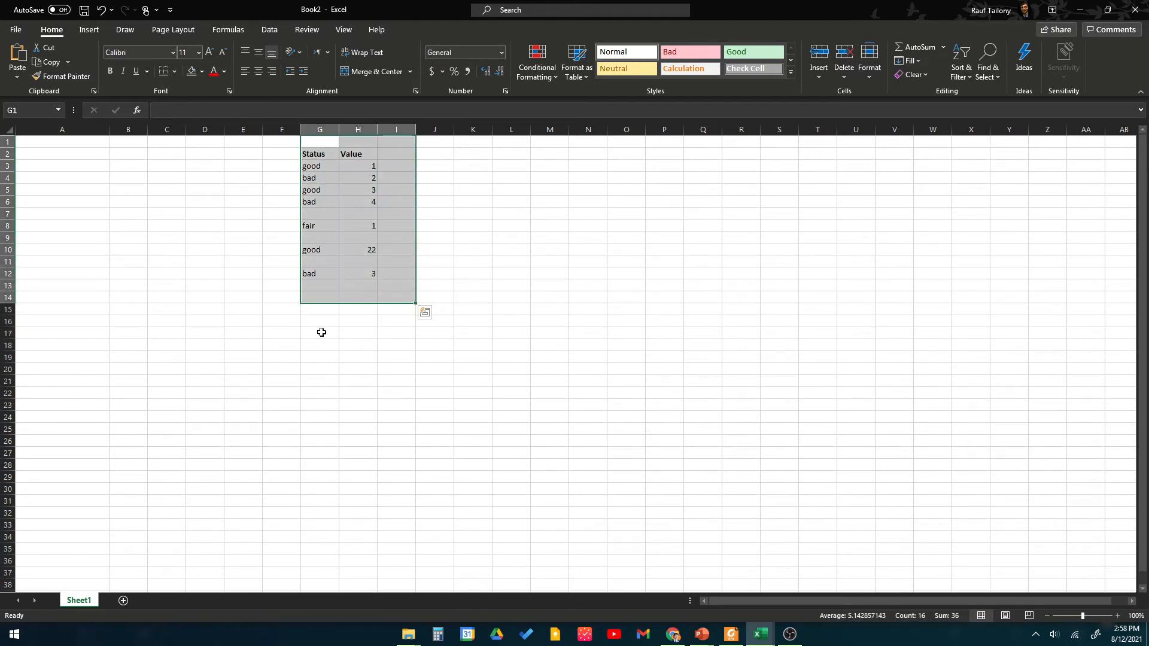
{"action": "left_click", "coordinate": [459, 238]}
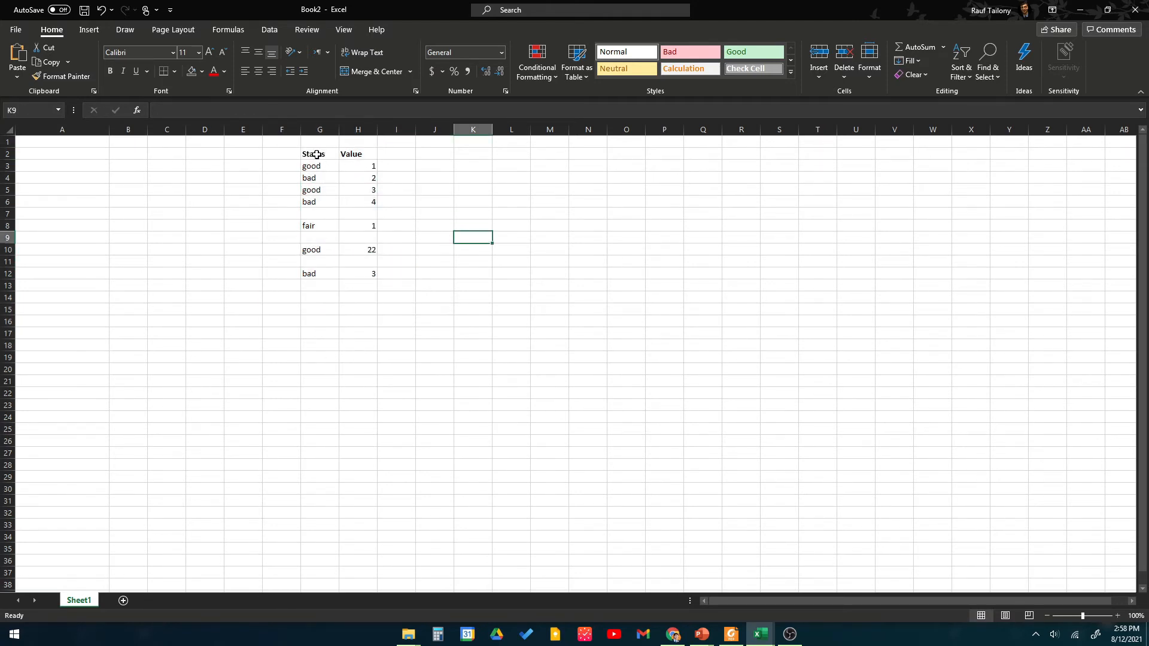
{"action": "left_click_drag", "start_coordinate": [332, 154], "coordinate": [344, 274]}
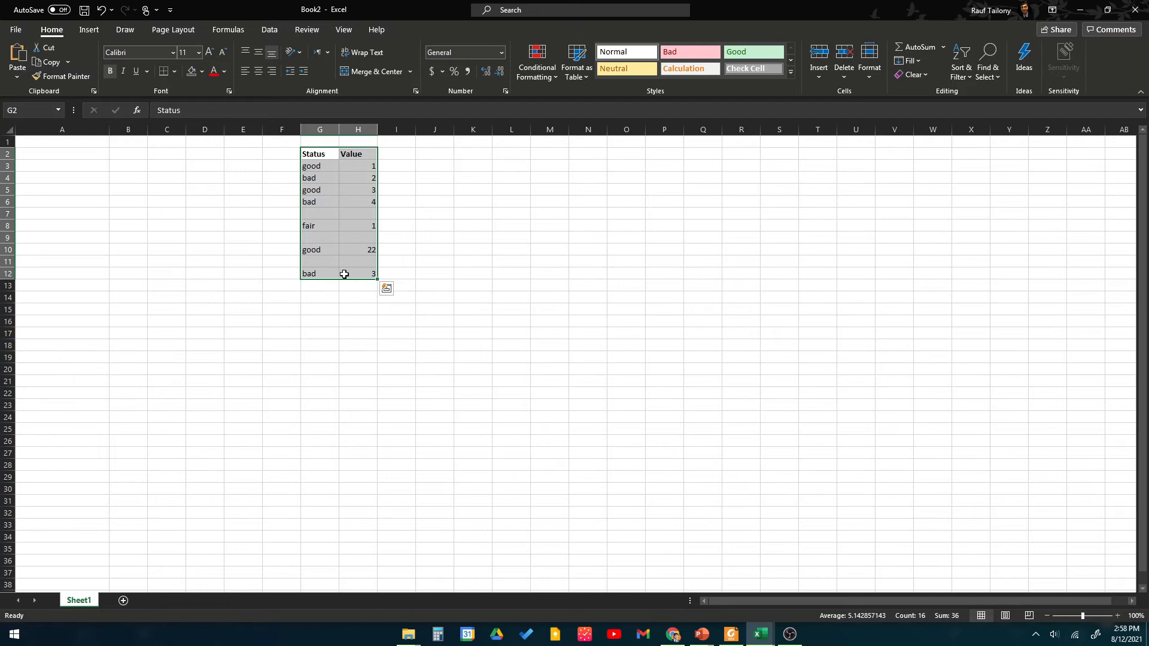
{"action": "left_click", "coordinate": [320, 308]}
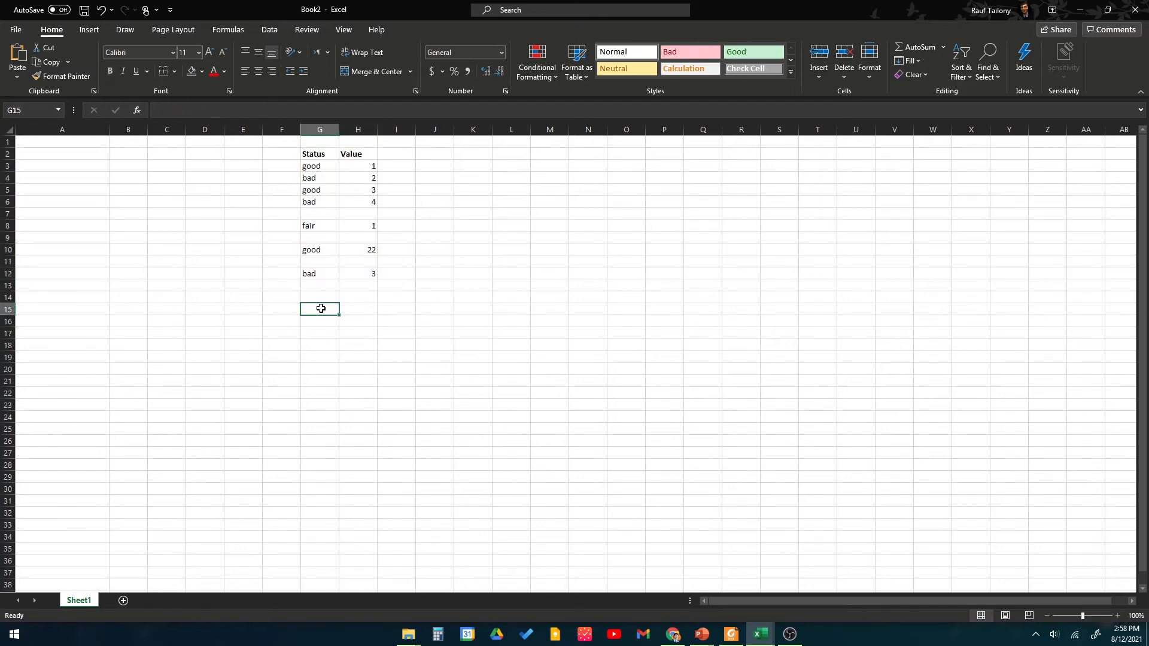
{"action": "type", "text": "="}
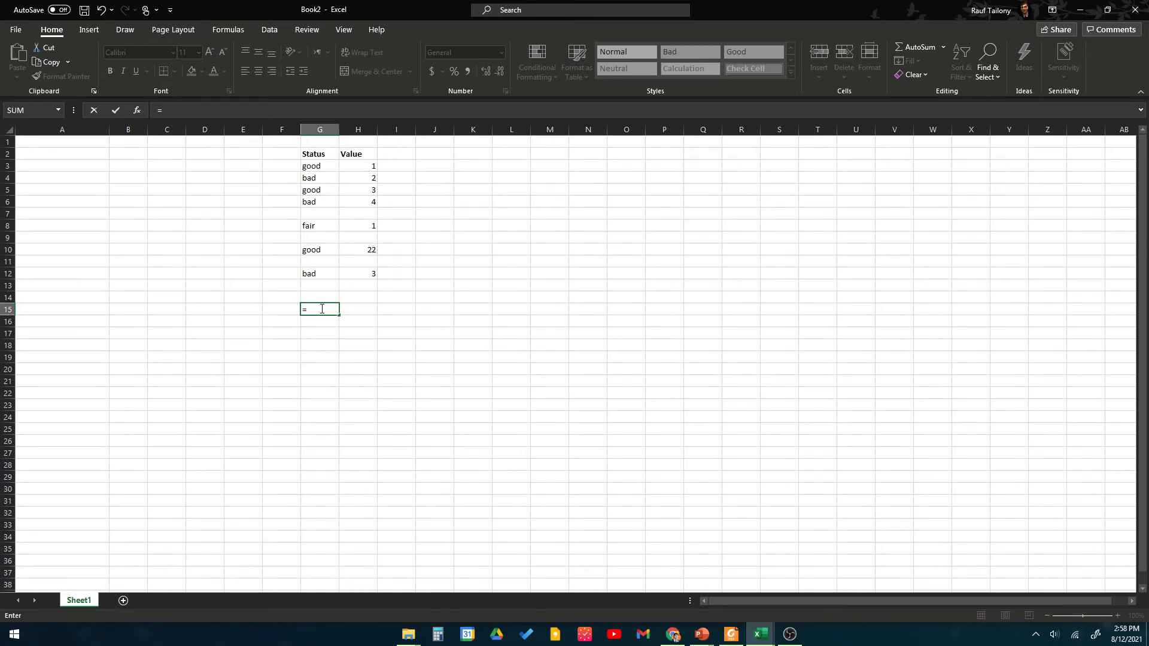
{"action": "type", "text": "count"}
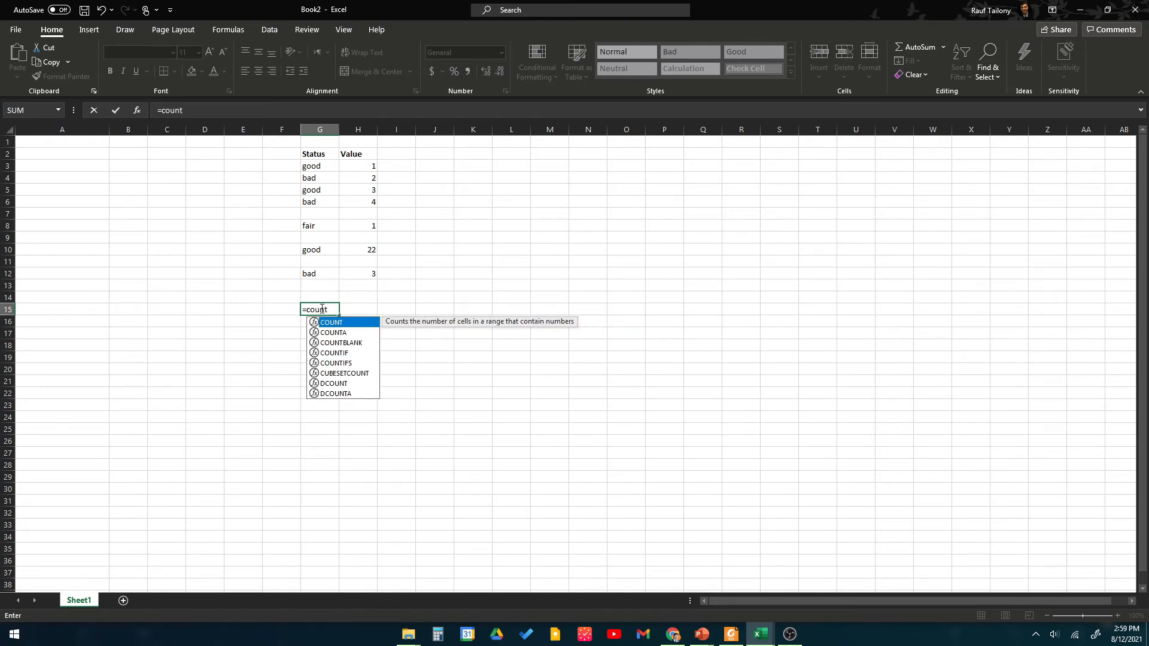
{"action": "type", "text": "a("}
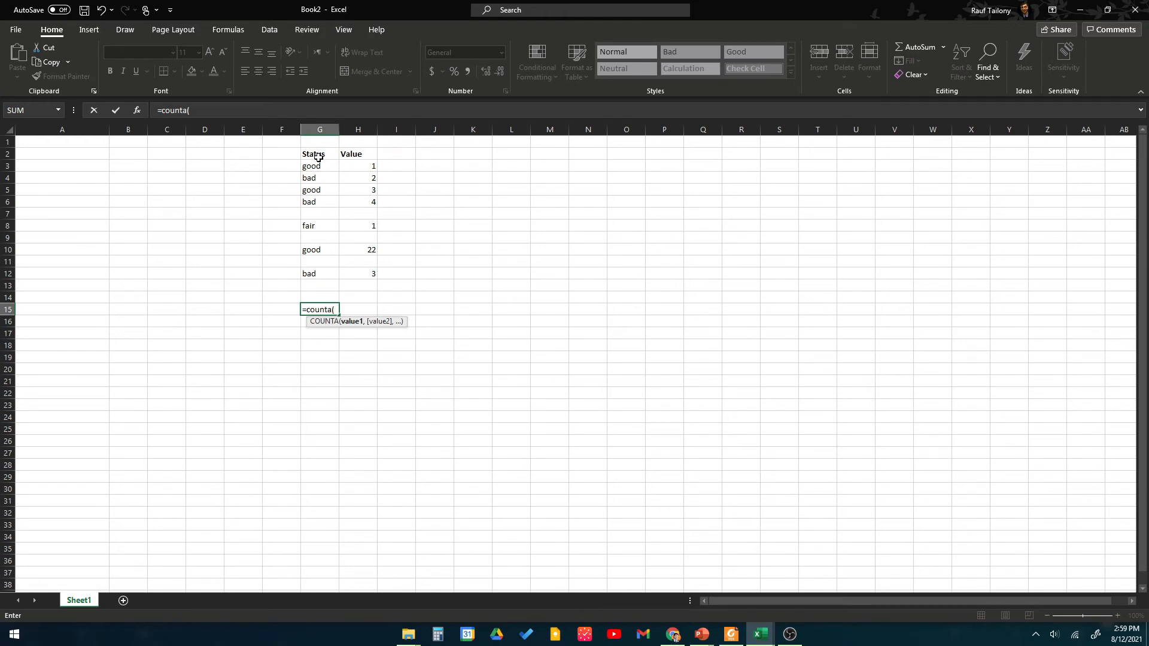
{"action": "left_click_drag", "start_coordinate": [317, 156], "coordinate": [359, 279]}
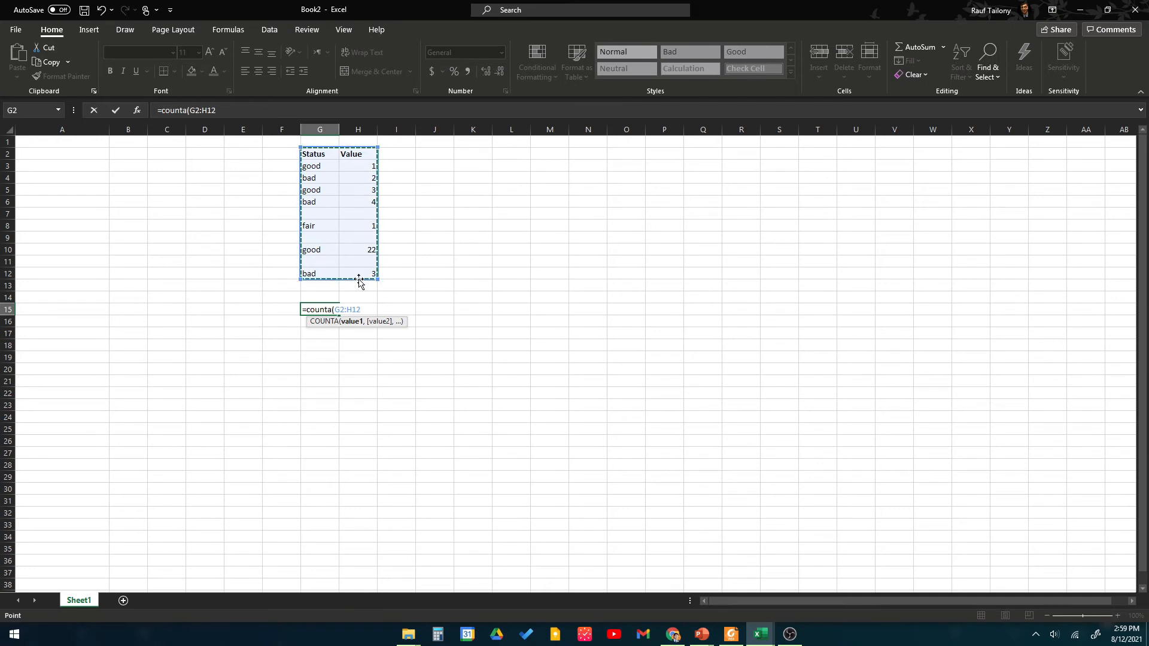
{"action": "key", "text": "Escape"}
Enter a COUNTA formula in G15 to count the non-empty cells in the table range G2:H12, including its headers.
{"action": "type", "text": "=co"}
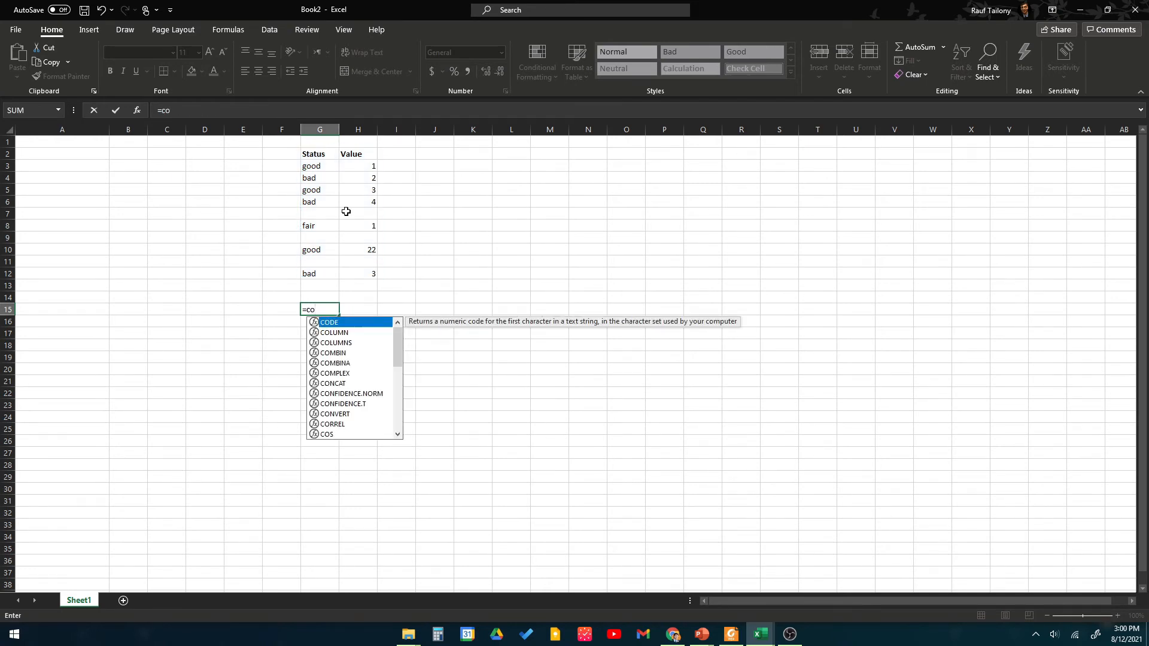
{"action": "type", "text": "unta"}
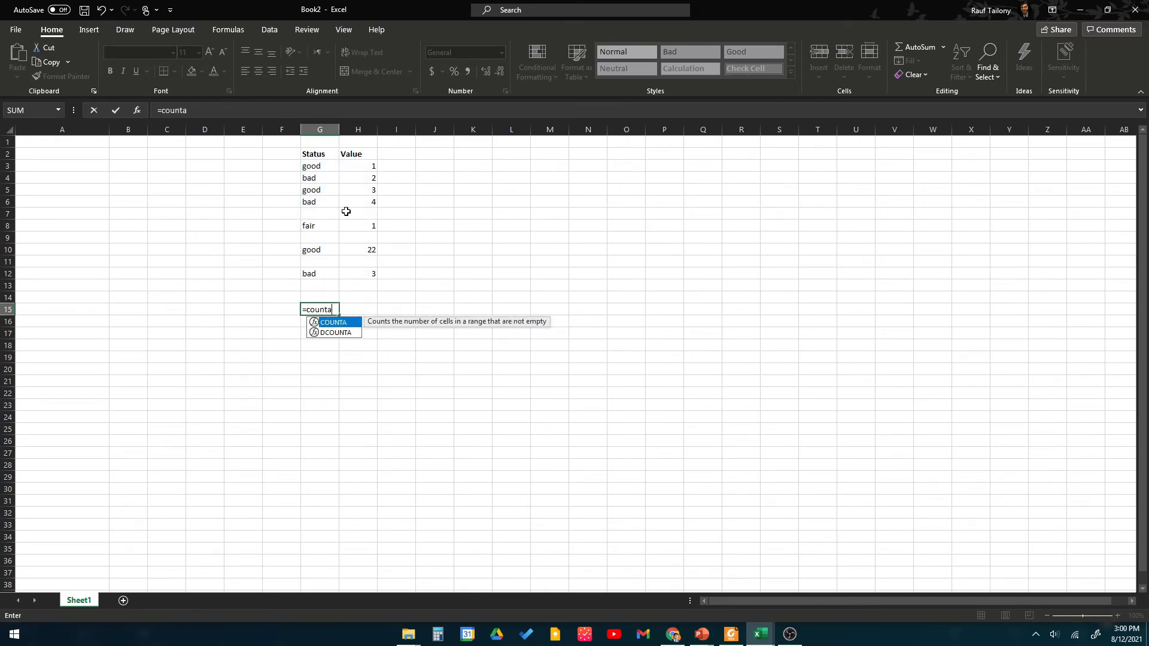
{"action": "type", "text": "("}
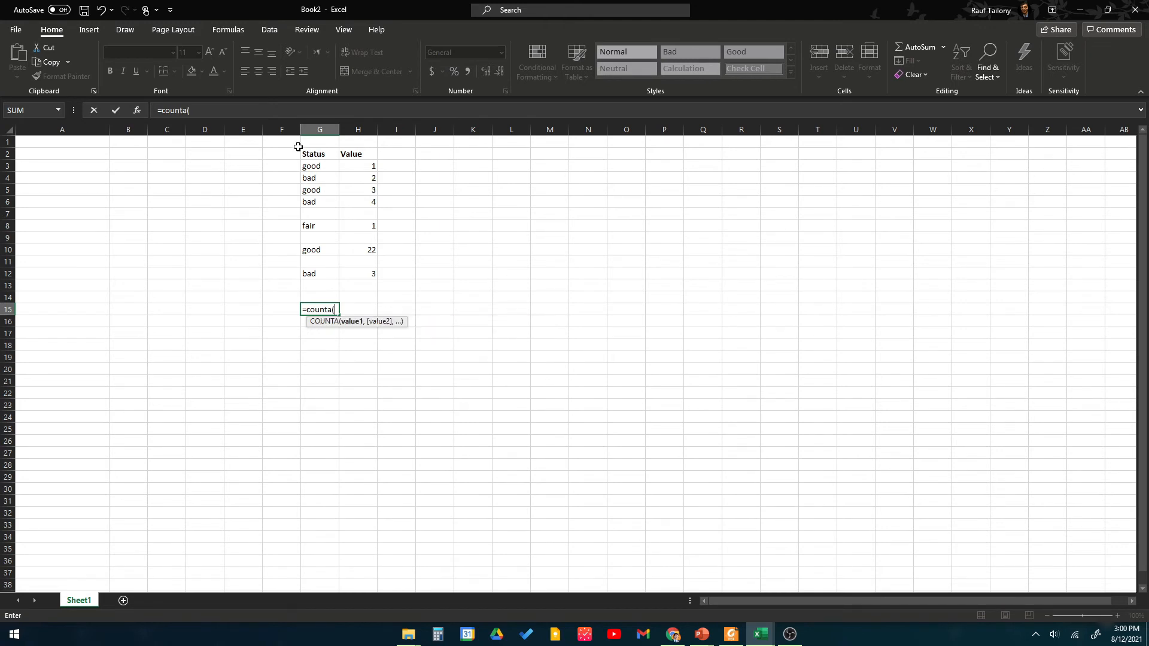
{"action": "left_click_drag", "start_coordinate": [316, 153], "coordinate": [363, 275]}
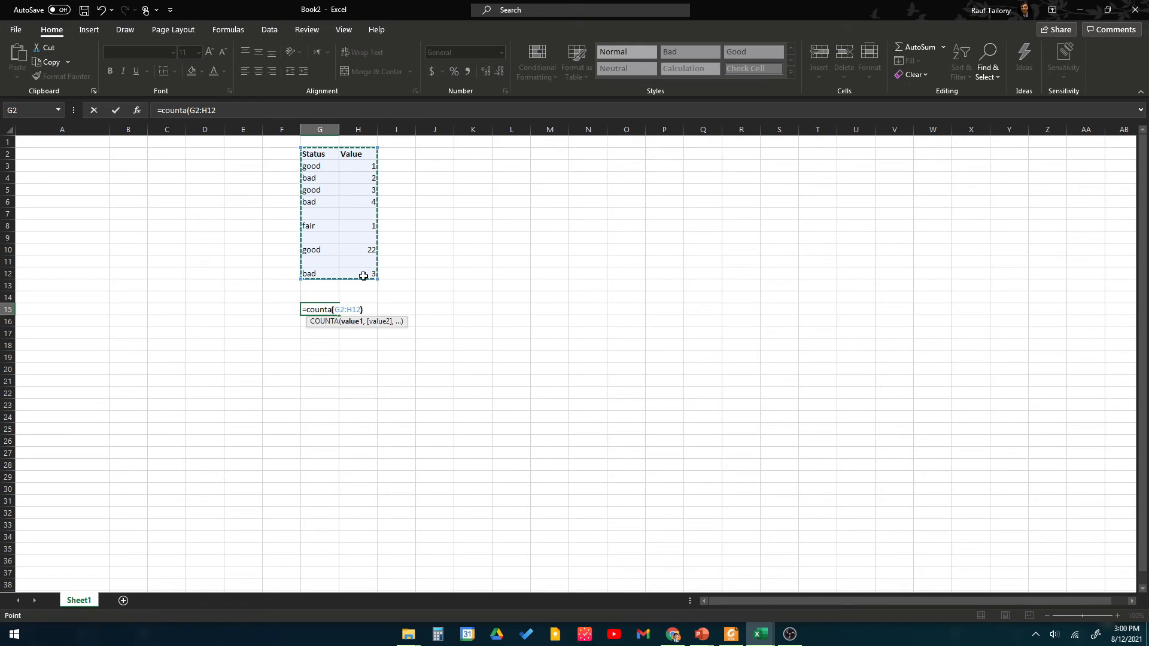
{"action": "type", "text": ")"}
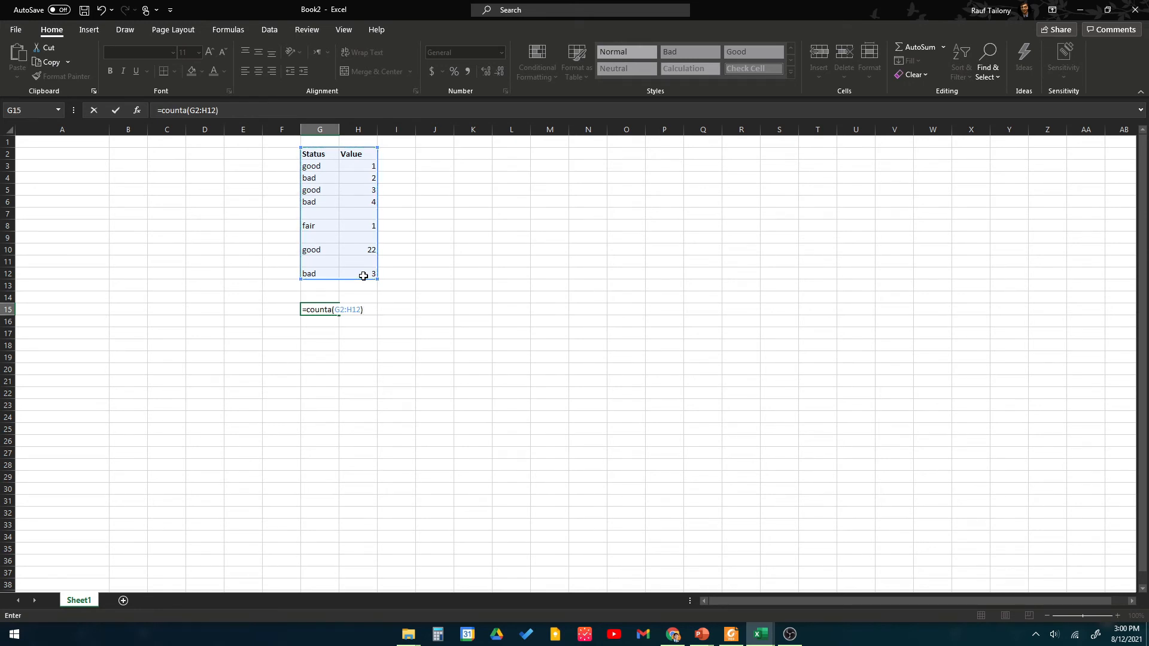
{"action": "key", "text": "Return"}
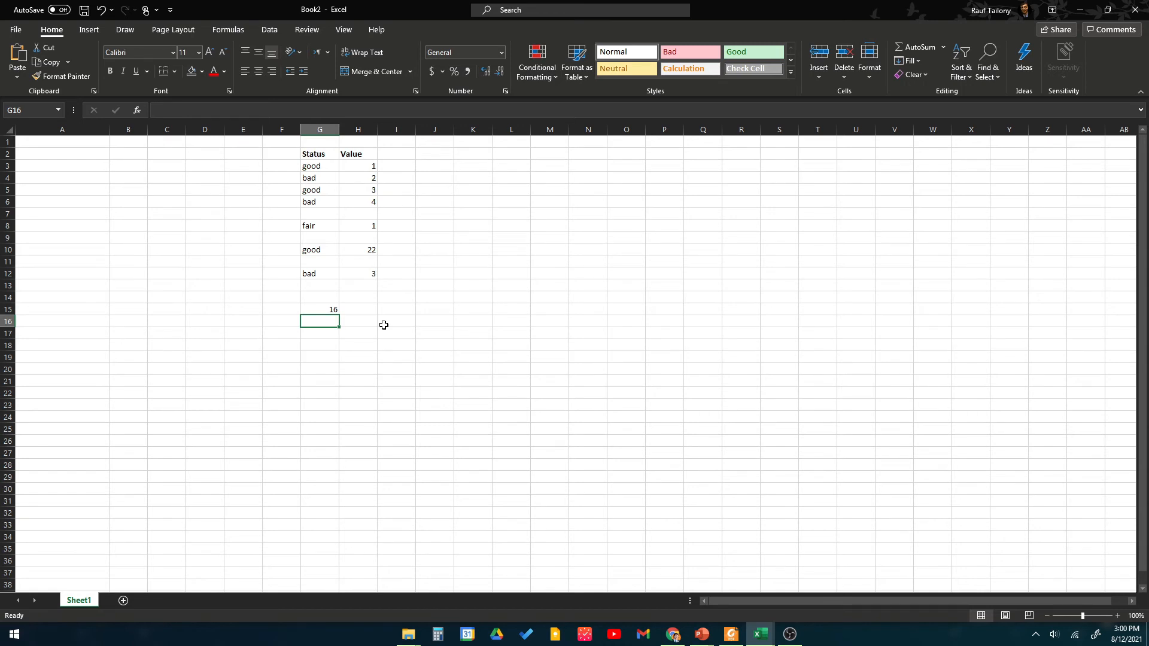
Enter a COUNT formula in G16 to count the numeric cells in G2:H12, and select the values H3:H12 to check it.
{"action": "type", "text": "="}
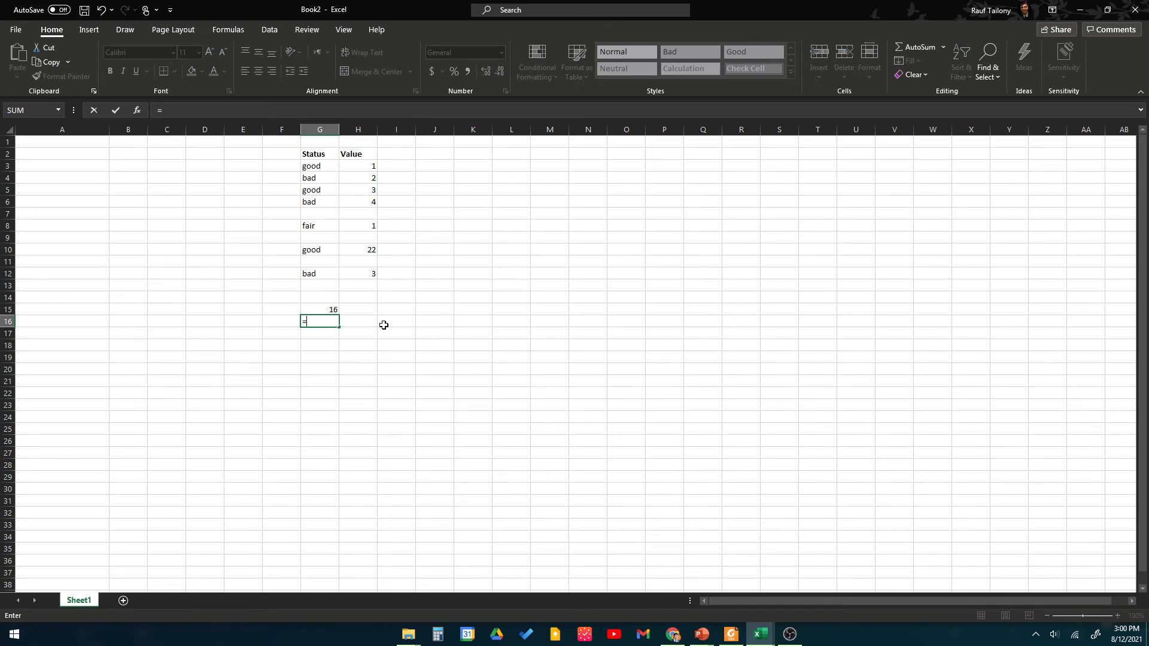
{"action": "type", "text": "count"}
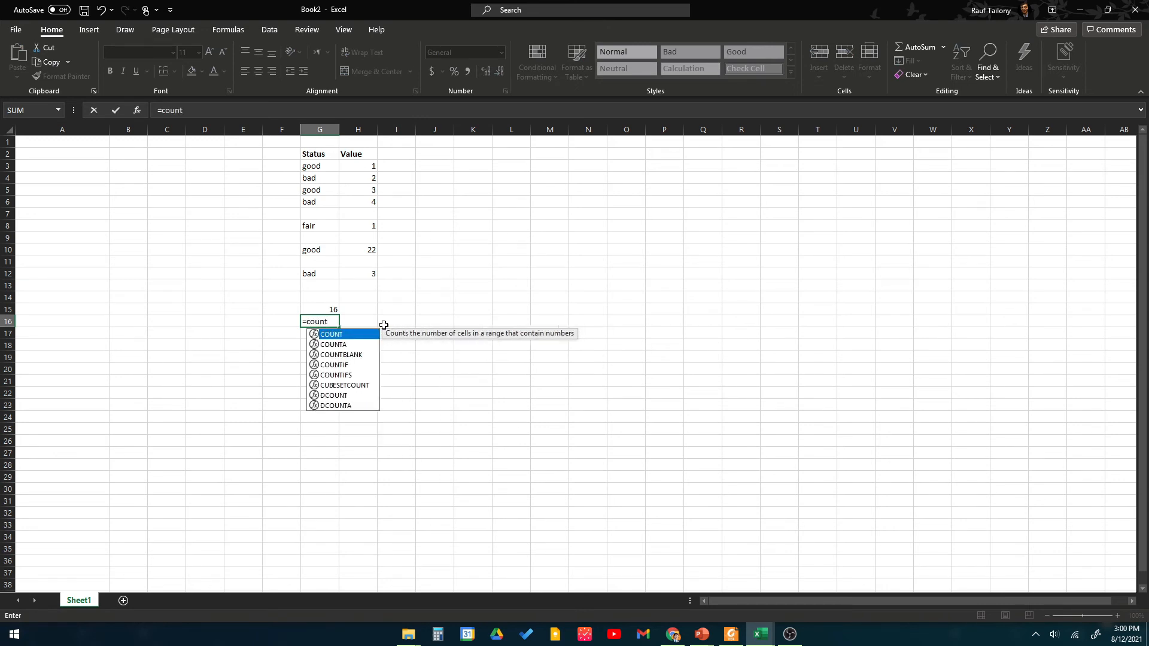
{"action": "type", "text": "("}
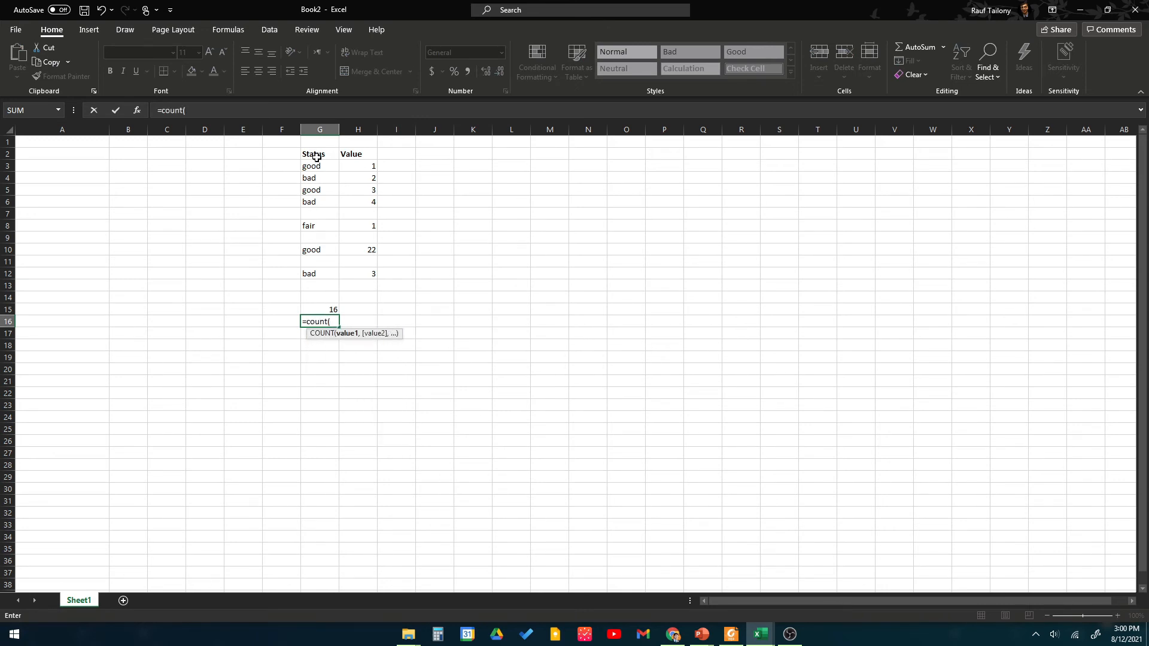
{"action": "left_click_drag", "start_coordinate": [317, 157], "coordinate": [365, 271]}
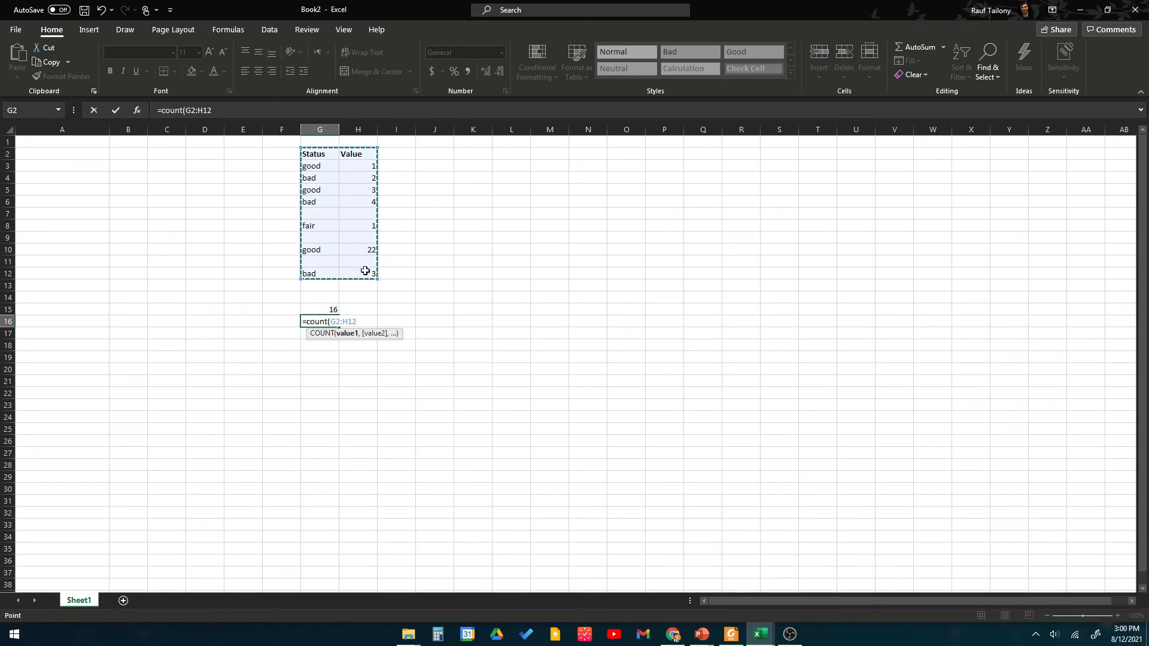
{"action": "key", "text": "Return"}
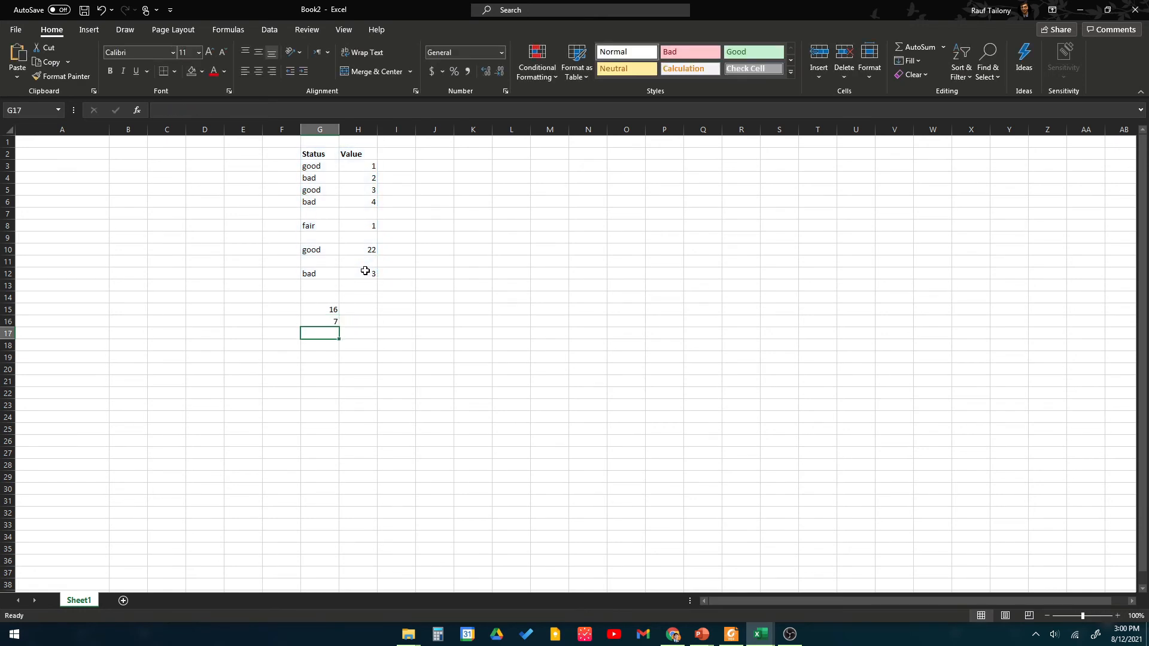
{"action": "left_click", "coordinate": [368, 165]}
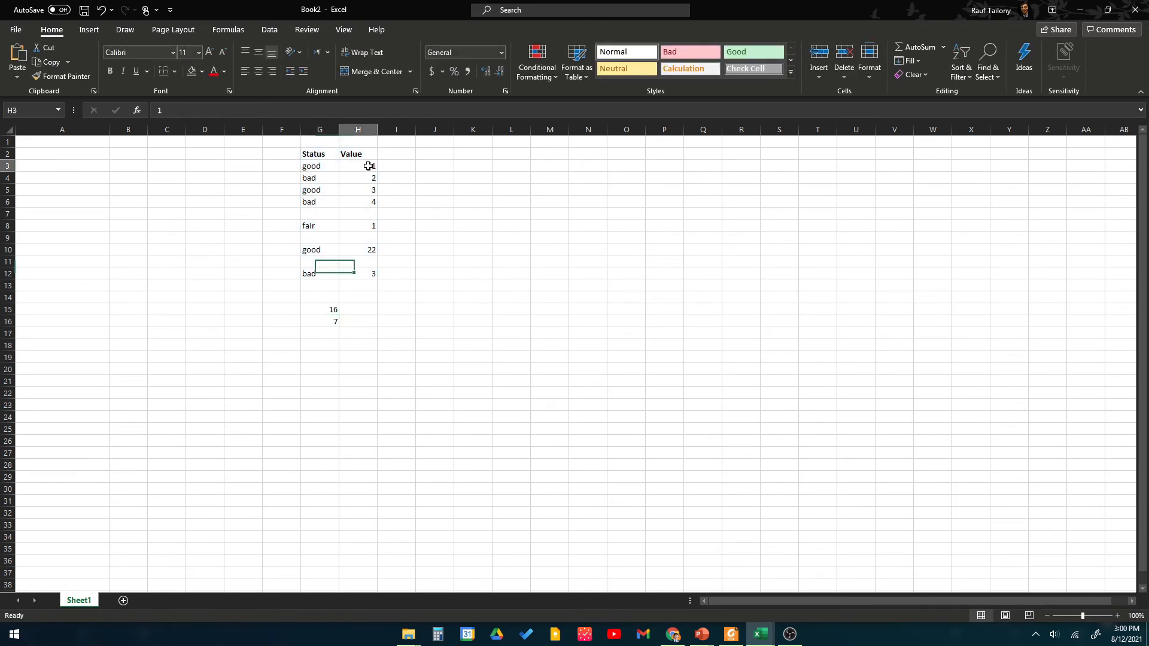
{"action": "left_click_drag", "start_coordinate": [368, 166], "coordinate": [367, 274]}
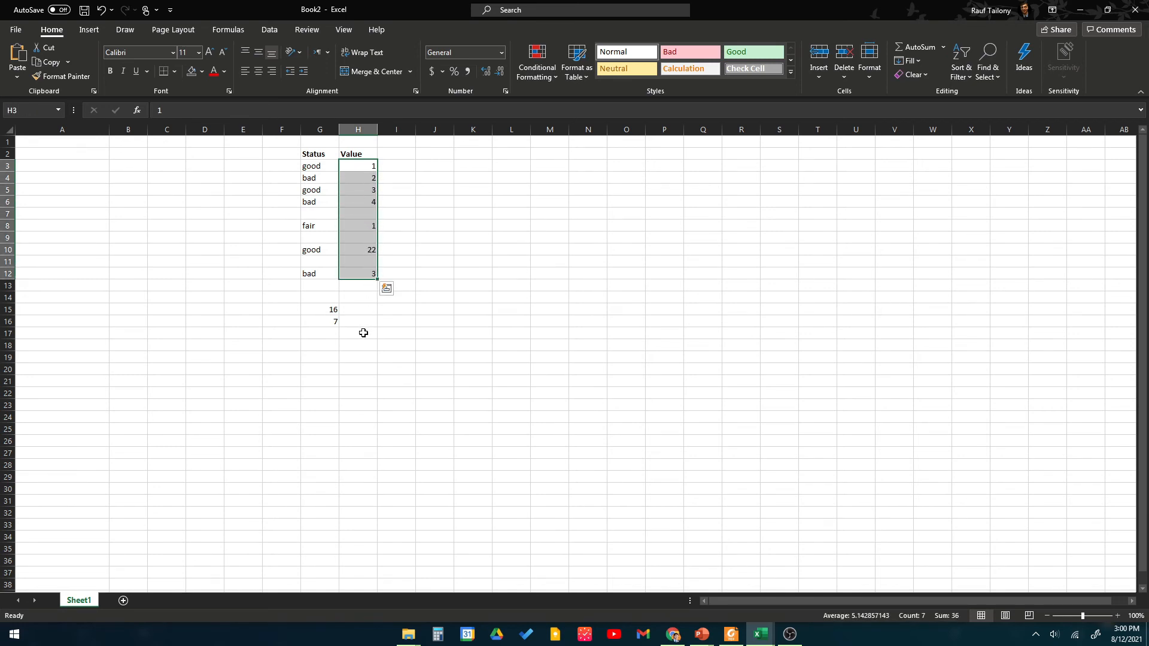
Enter a COUNTBLANK formula in G17 to count the empty cells in G2:H12, and select the whole table to check it.
{"action": "left_click", "coordinate": [328, 328]}
{"action": "left_click", "coordinate": [325, 332]}
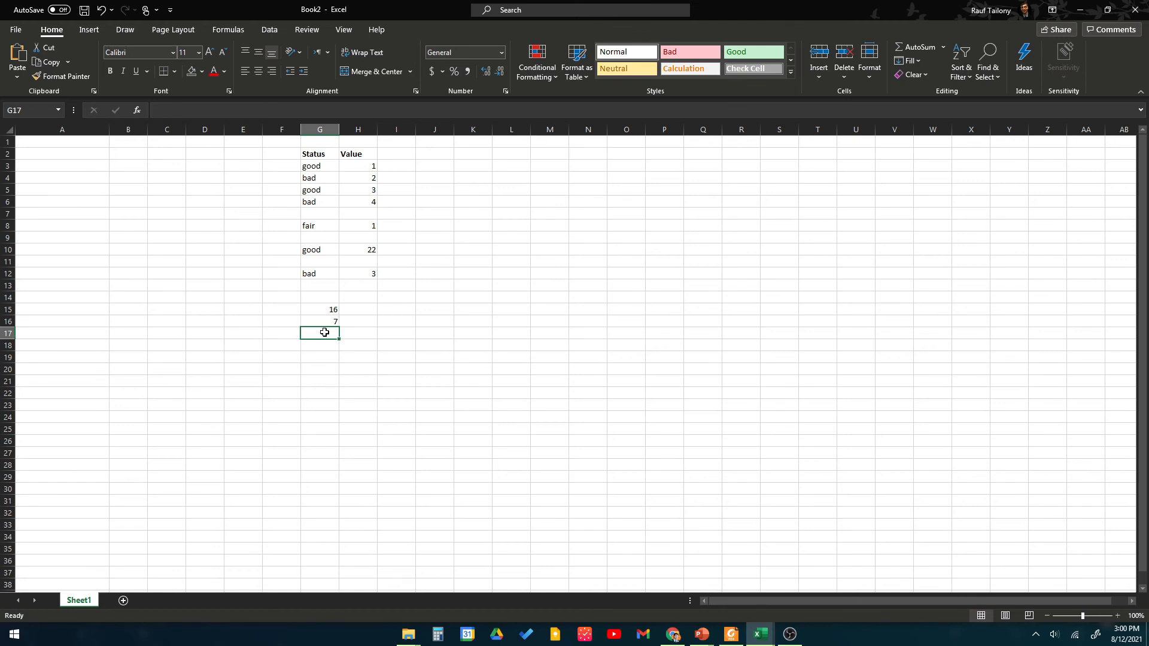
{"action": "type", "text": "cou"}
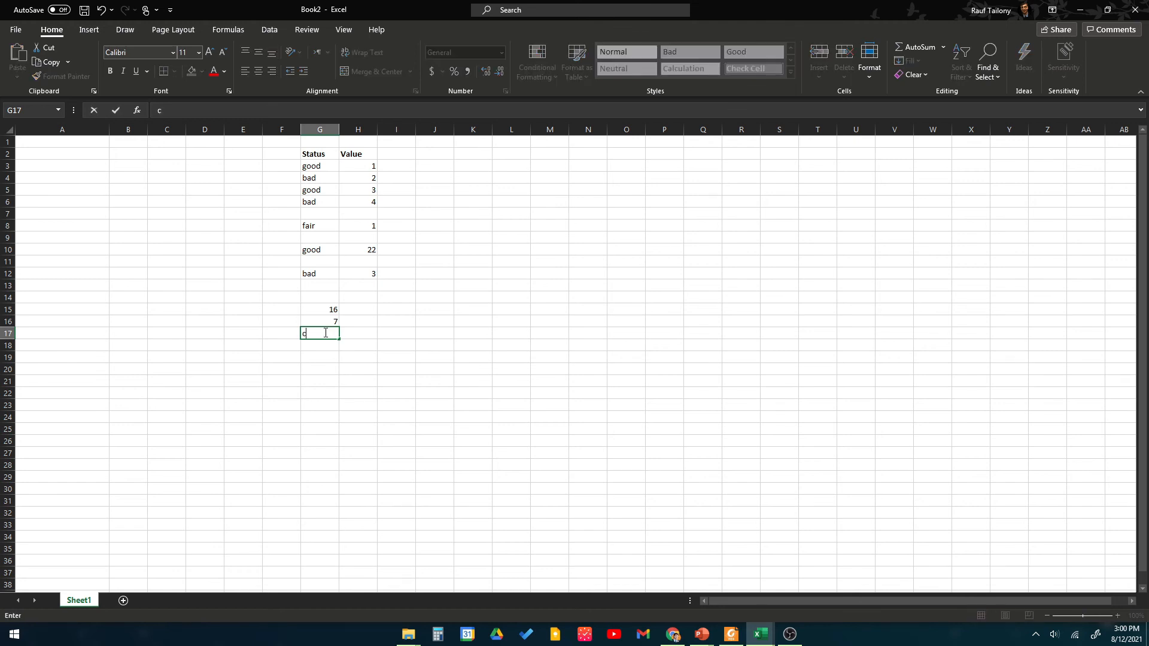
{"action": "key", "text": "BackSpace"}
{"action": "key", "text": "BackSpace"}
{"action": "key", "text": "BackSpace"}
{"action": "type", "text": "=cou"}
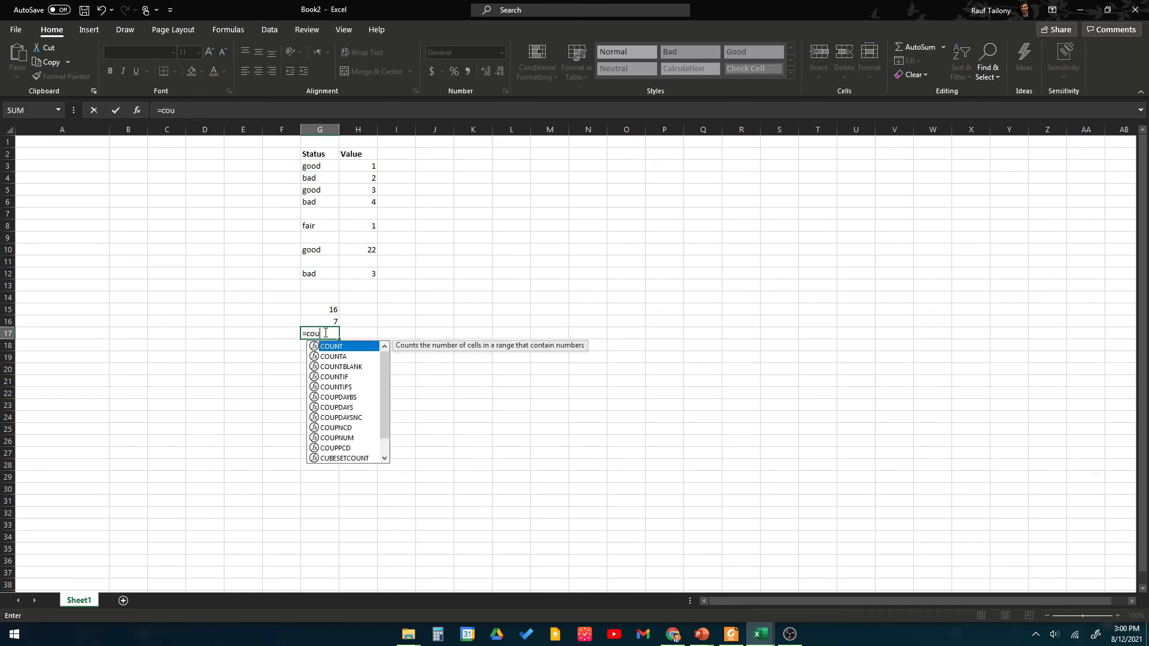
{"action": "type", "text": "ntblant"}
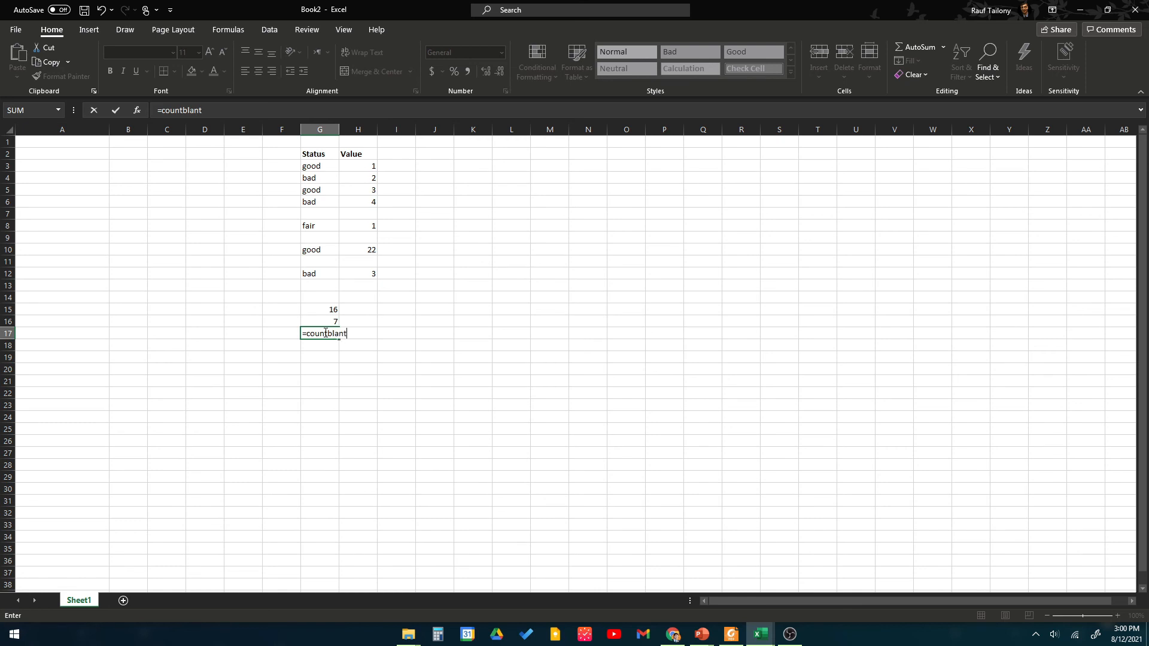
{"action": "key", "text": "BackSpace"}
{"action": "type", "text": "k("}
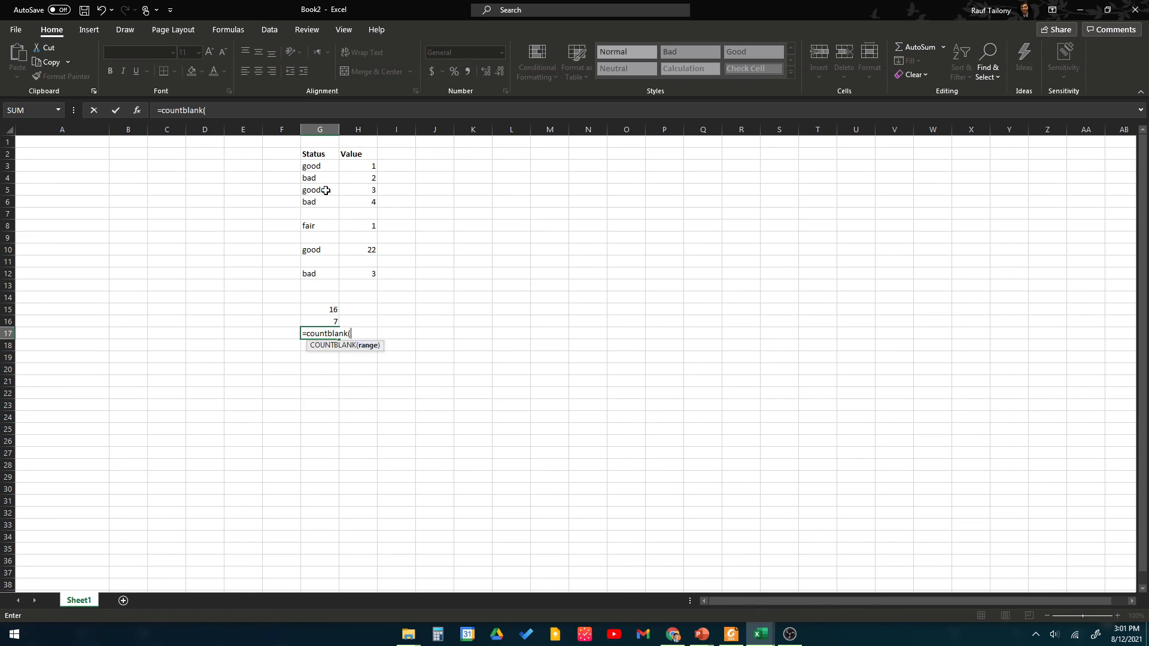
{"action": "left_click_drag", "start_coordinate": [308, 154], "coordinate": [372, 275]}
{"action": "key", "text": "Return"}
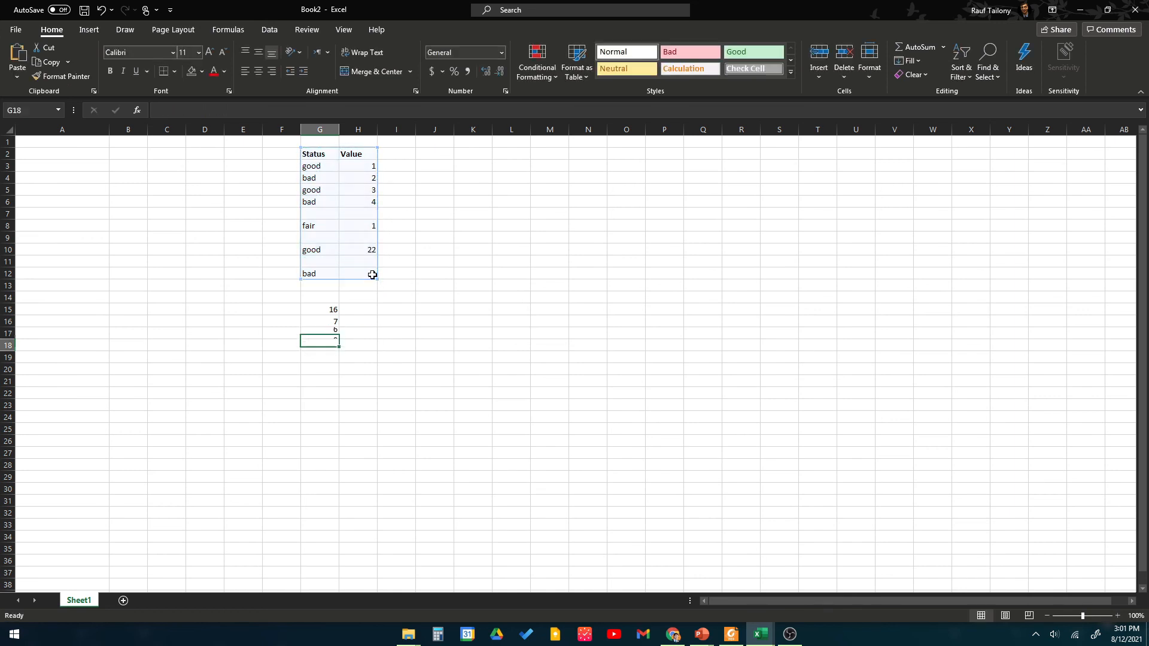
{"action": "left_click", "coordinate": [329, 335]}
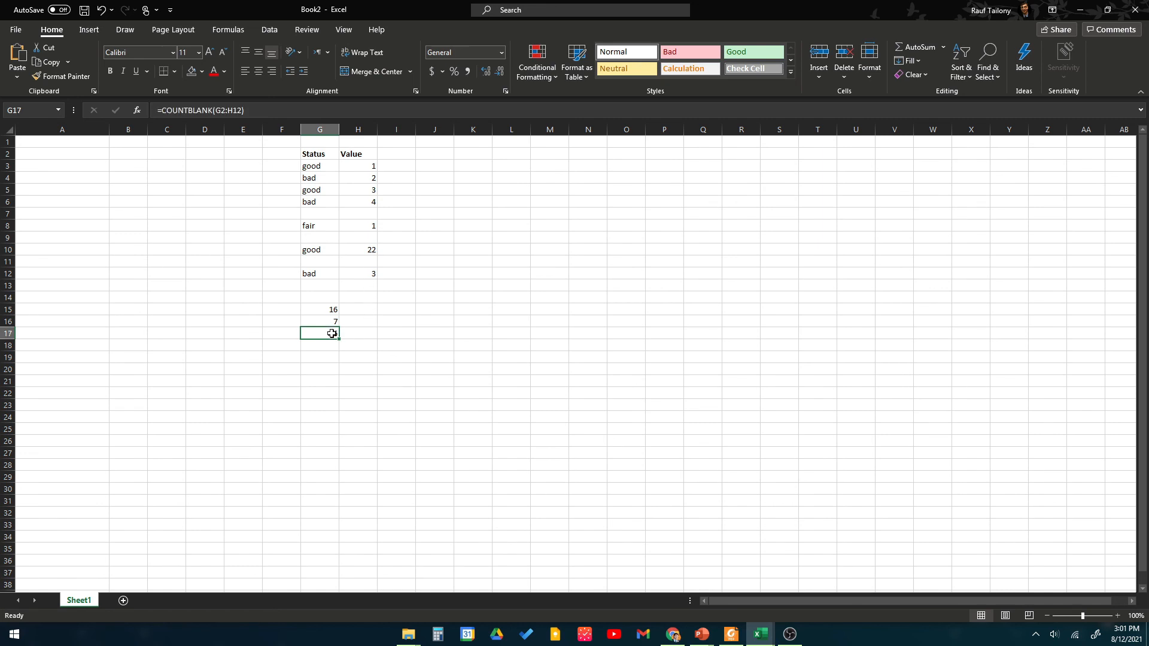
{"action": "left_click_drag", "start_coordinate": [315, 277], "coordinate": [373, 151]}
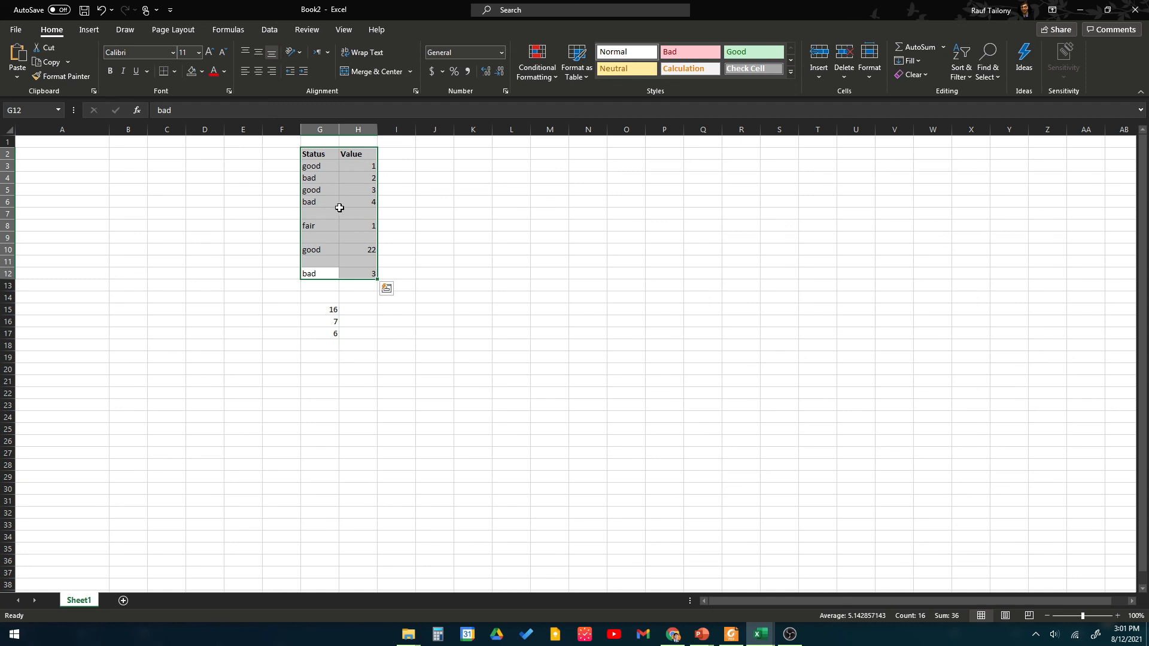